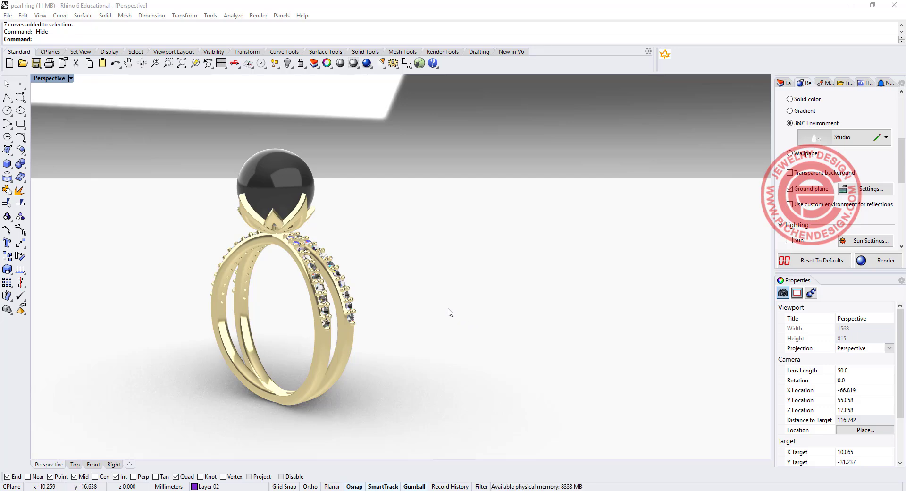
pyautogui.moveTo(448, 312); pyautogui.dragTo(501, 292, button='right')
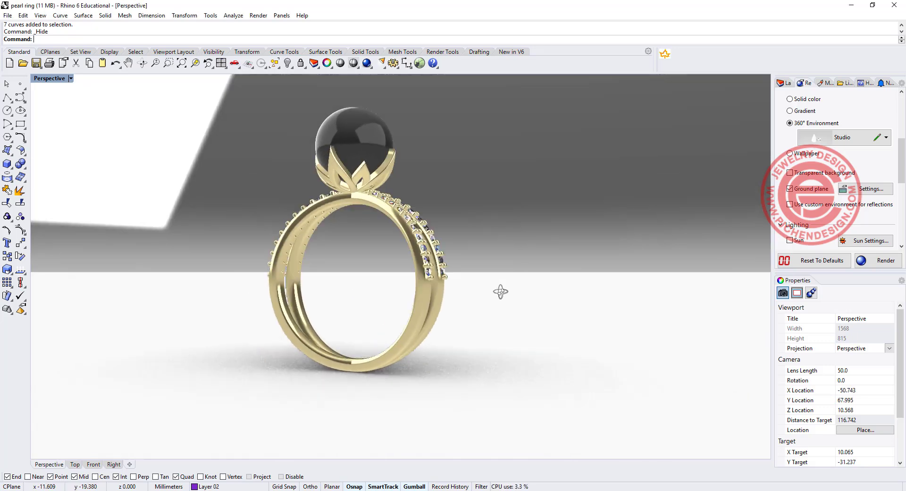
pyautogui.scroll(3, 504, 286)
pyautogui.scroll(3, 397, 170)
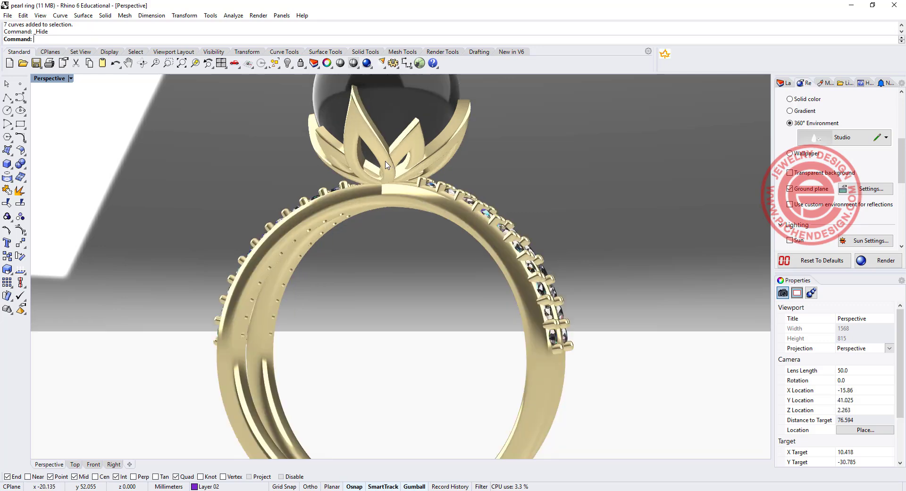
pyautogui.scroll(-2, 387, 166)
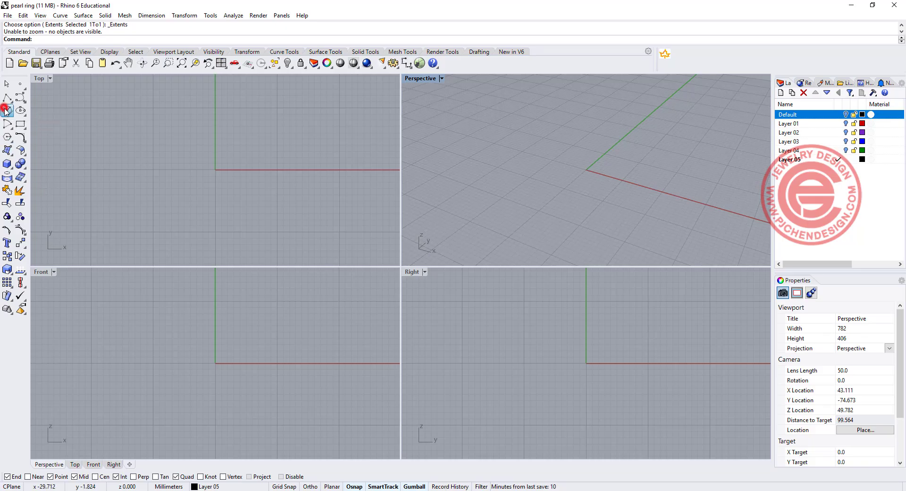
# - Draw a 16 mm diameter circle centred on the origin in the Front view as the ring size
pyautogui.click(7, 110)
pyautogui.click(215, 363)
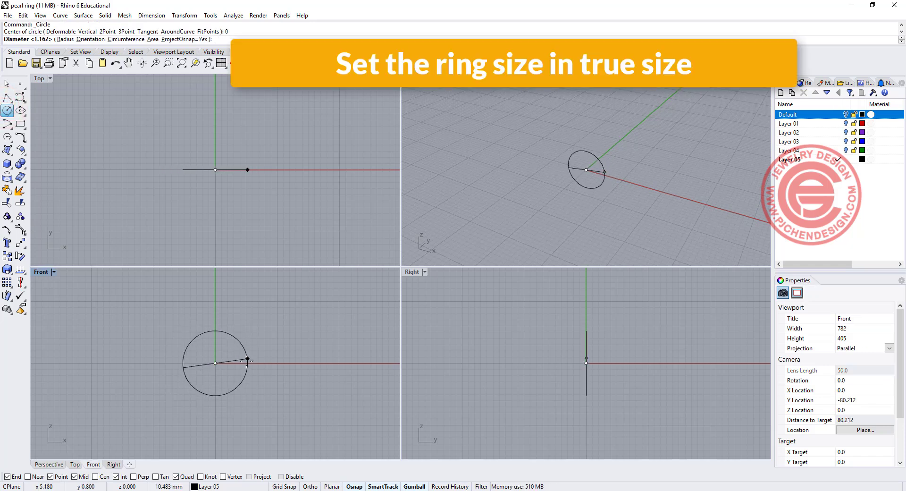
pyautogui.write('16')
pyautogui.press('Return')
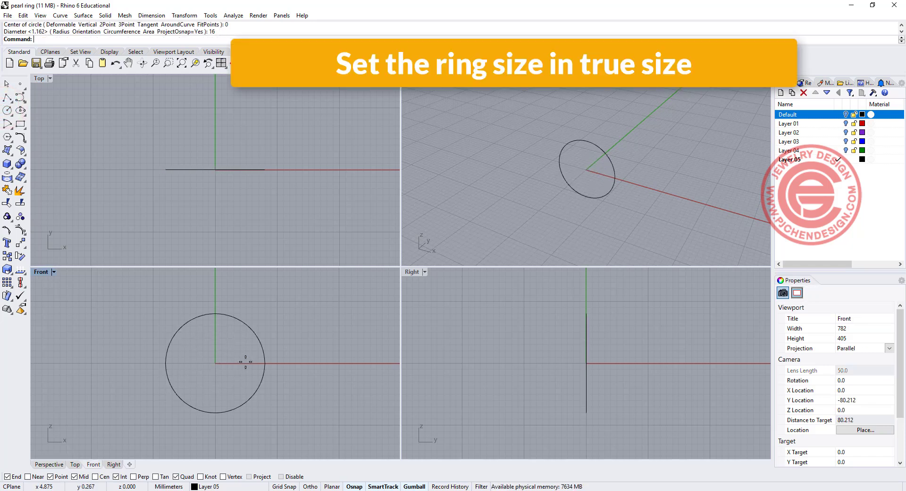
pyautogui.moveTo(242, 354); pyautogui.dragTo(205, 332, button='right')
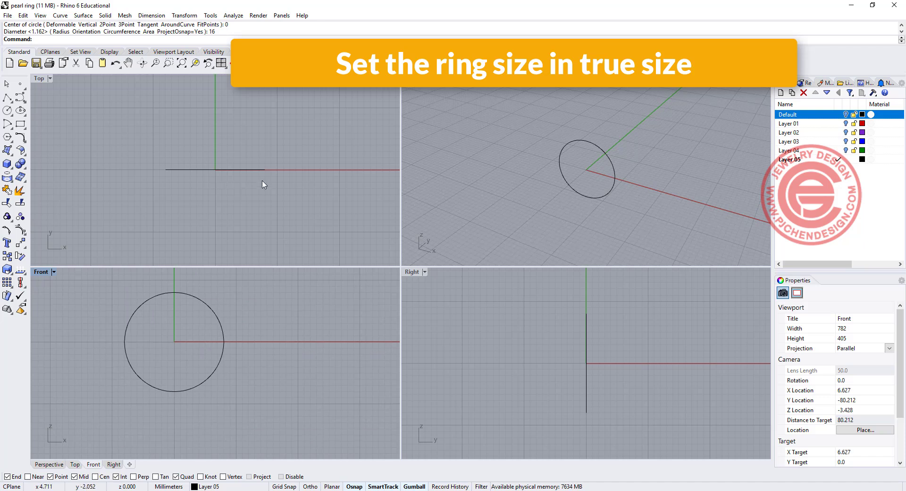
# - Draw a sloping line in the Top view from its midpoint at the origin, ending about 13.5 mm away, past the circle's edge
pyautogui.moveTo(263, 184); pyautogui.dragTo(253, 177, button='right')
pyautogui.scroll(4, 253, 152)
pyautogui.moveTo(253, 153); pyautogui.dragTo(213, 196)
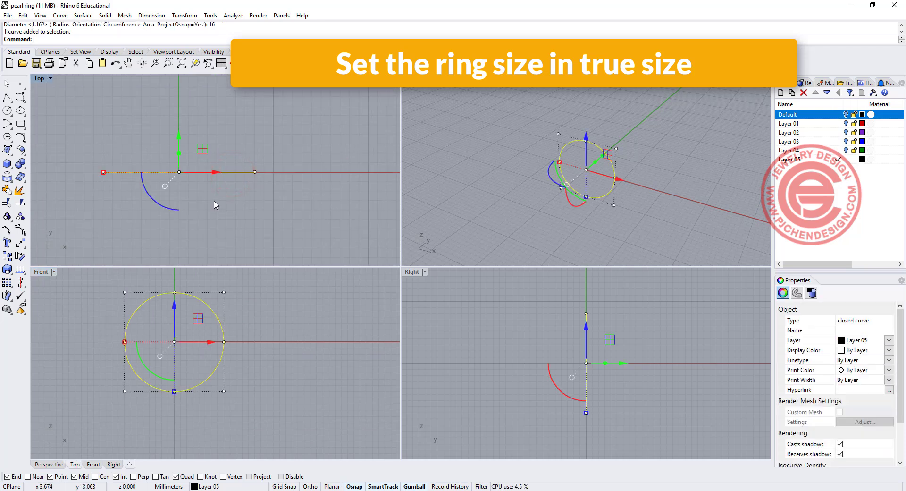
pyautogui.click(9, 99)
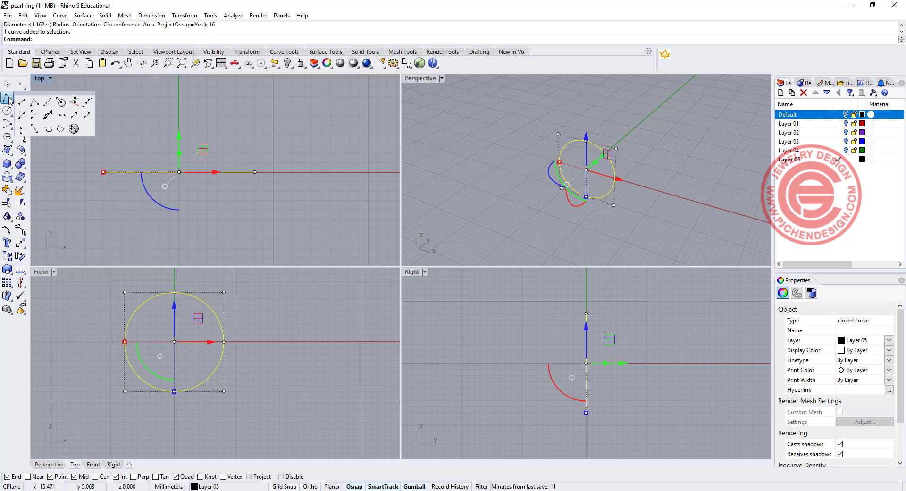
pyautogui.click(48, 102)
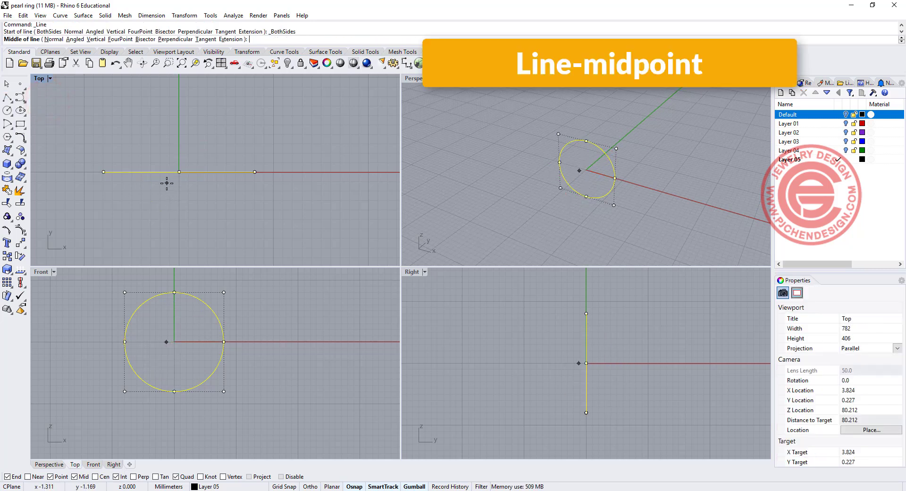
pyautogui.write('0')
pyautogui.press('Return')
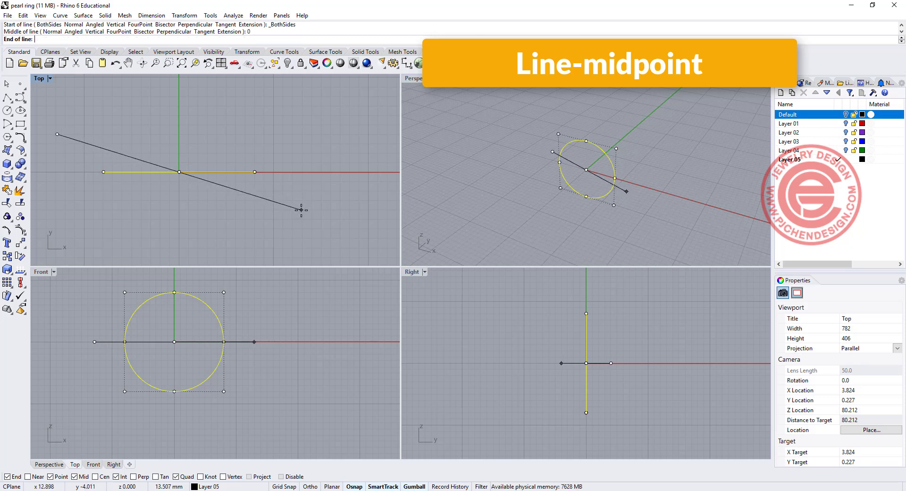
pyautogui.click(301, 209)
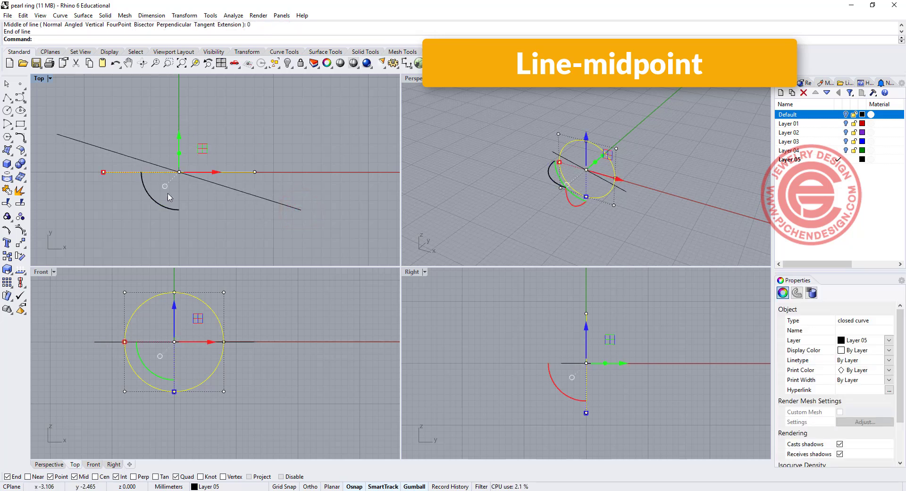
pyautogui.click(228, 202)
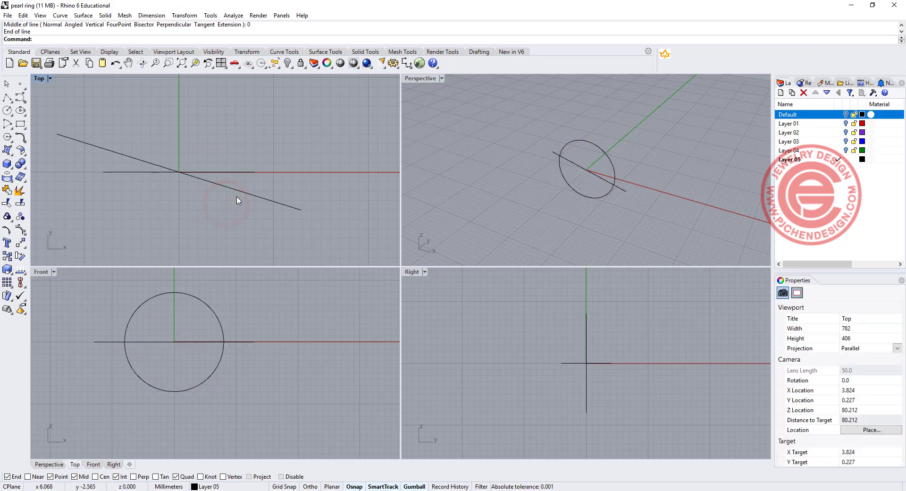
# - Create a tilted ring curve from the circle and the sloping line using Curve from 2 Views
pyautogui.moveTo(614, 185); pyautogui.dragTo(539, 166, button='right')
pyautogui.click(23, 140)
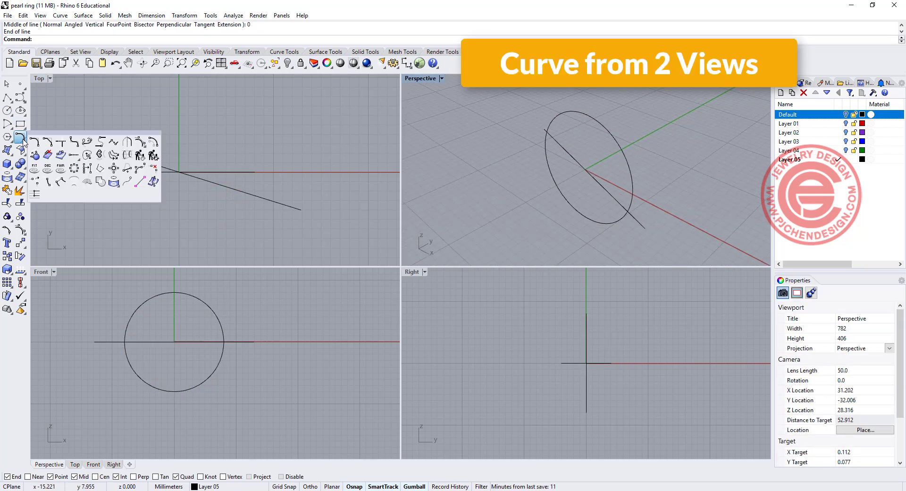
pyautogui.click(100, 156)
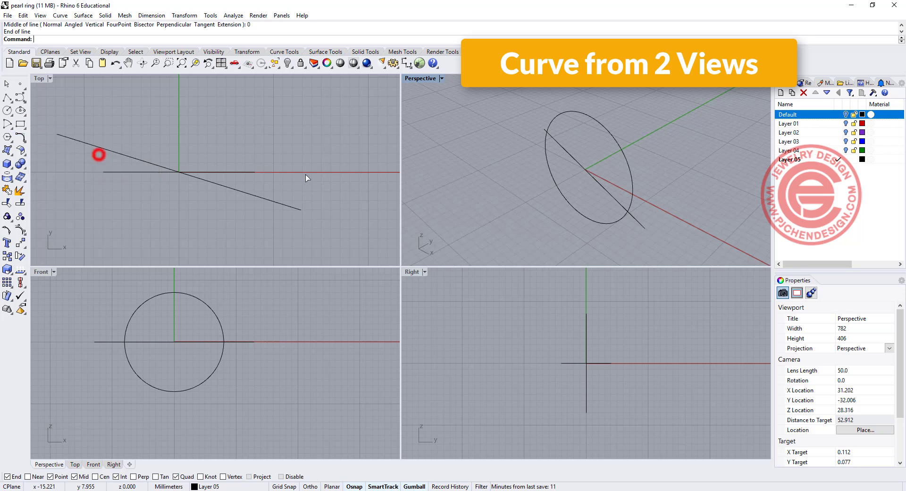
pyautogui.click(631, 193)
pyautogui.click(618, 202)
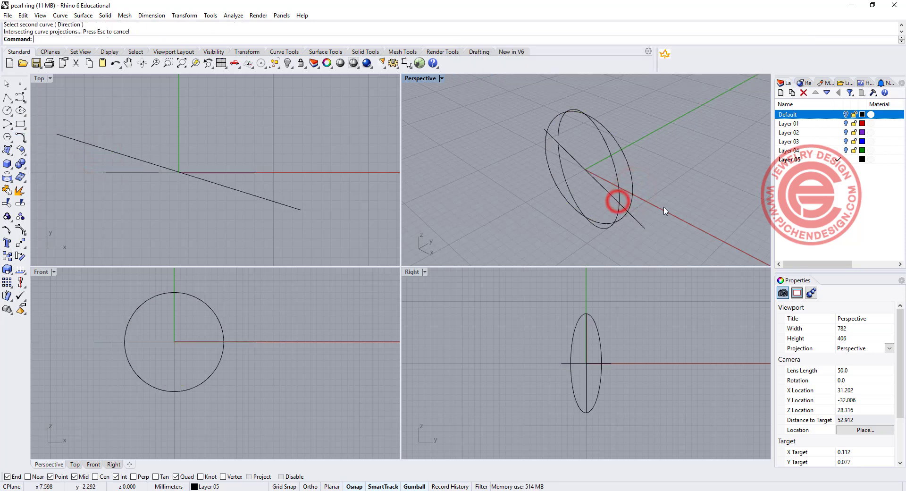
pyautogui.click(617, 184)
pyautogui.moveTo(617, 184); pyautogui.dragTo(583, 221, button='right')
# - Try rotating the original circle onto the sloping line in the Top view, and undo the rotation
pyautogui.click(283, 182)
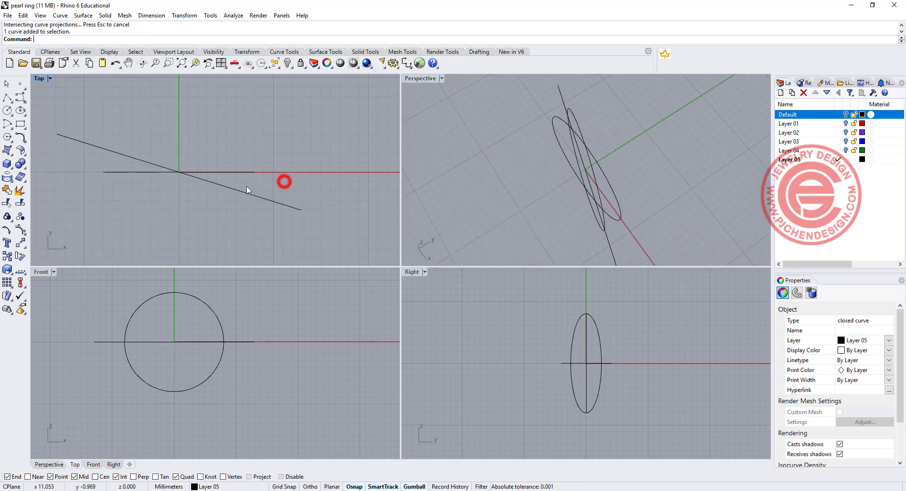
pyautogui.scroll(3, 258, 184)
pyautogui.click(253, 165)
pyautogui.moveTo(113, 172); pyautogui.dragTo(165, 184, button='right')
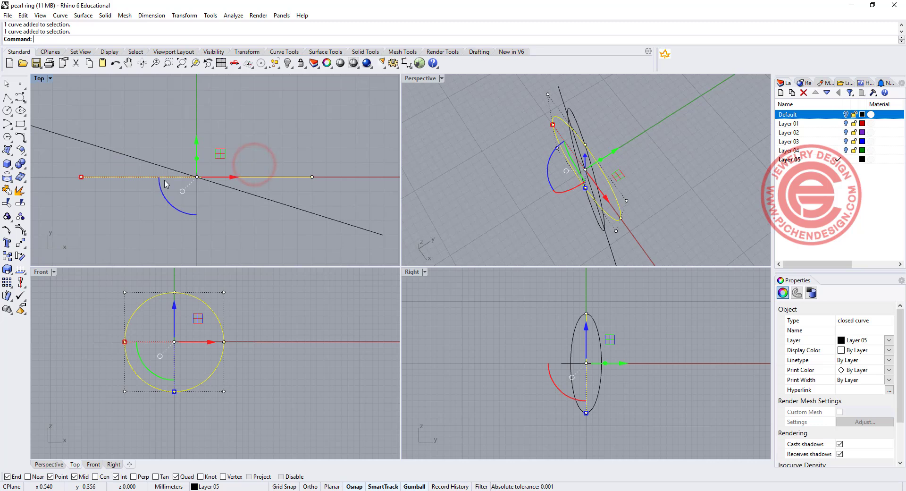
pyautogui.moveTo(165, 205)
pyautogui.mouseDown()
pyautogui.moveTo(186, 214)
pyautogui.moveTo(168, 200)
pyautogui.mouseUp()
pyautogui.scroll(6, 274, 348)
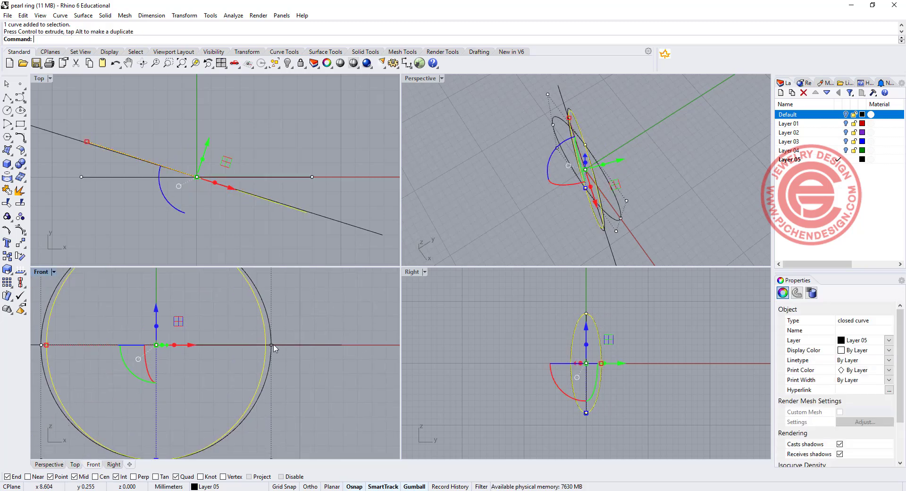
pyautogui.scroll(-4, 273, 349)
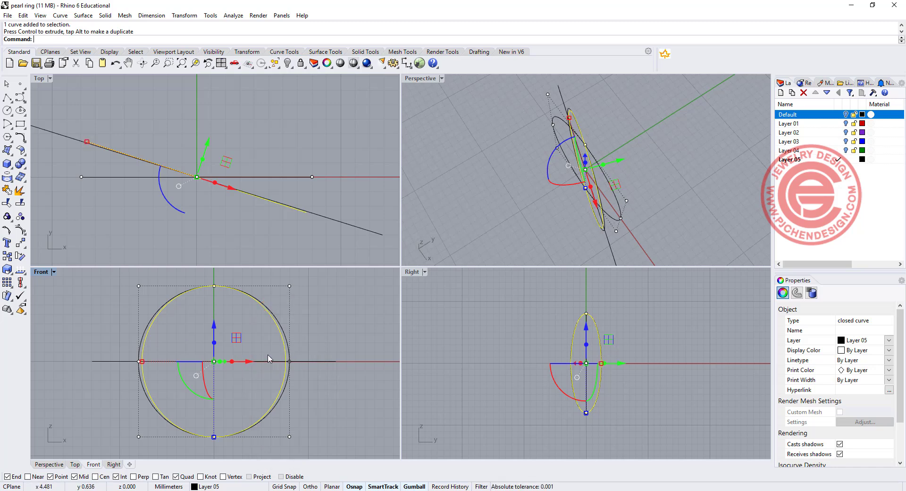
pyautogui.click(329, 349)
pyautogui.hotkey('ctrl', 'z')
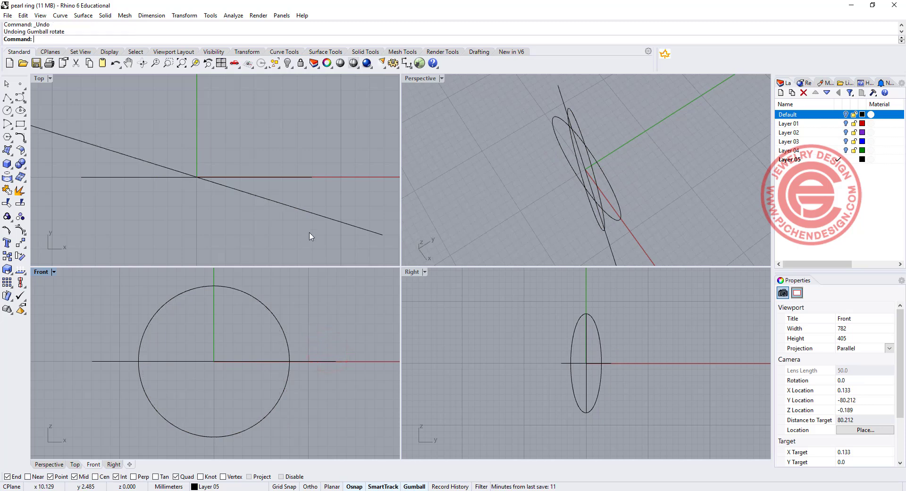
# - Set the display color of the tilted ring curve made from the two views to Red
pyautogui.moveTo(594, 208); pyautogui.dragTo(631, 196, button='right')
pyautogui.click(629, 193)
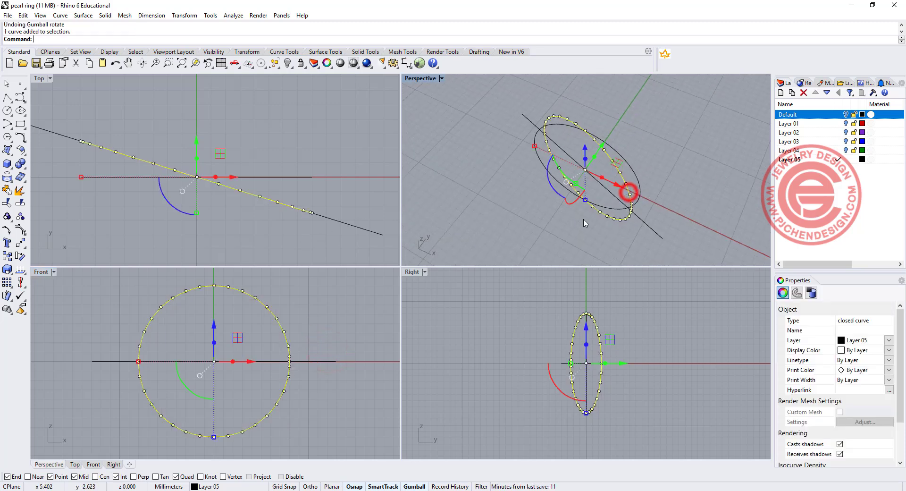
pyautogui.click(634, 206)
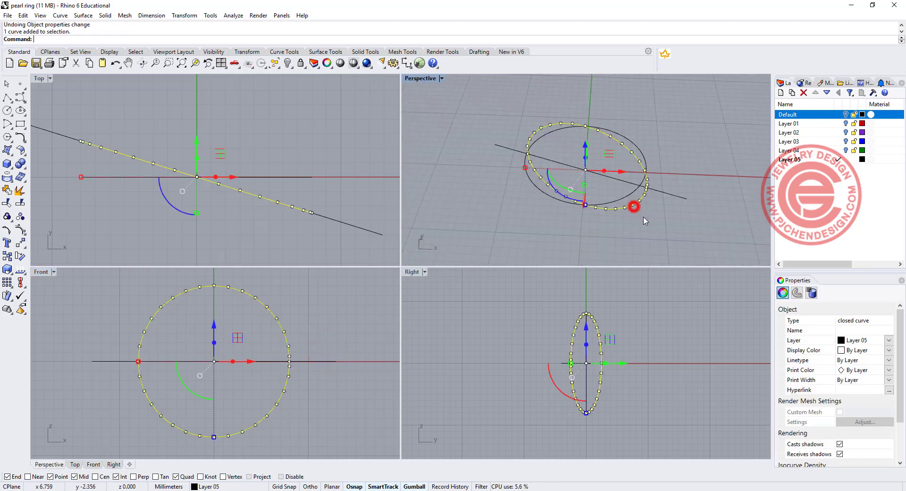
pyautogui.click(890, 352)
pyautogui.click(867, 394)
pyautogui.click(720, 199)
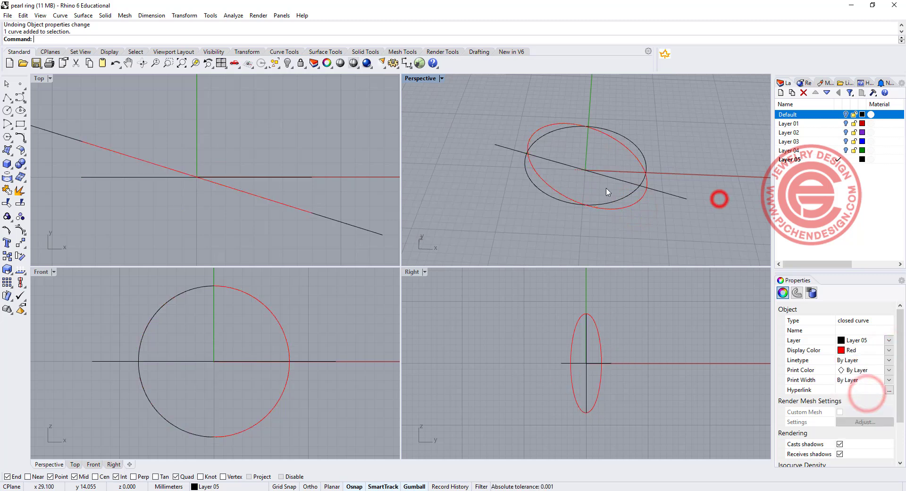
# - Draw a small conic-cornered rectangle in the Top view from the end of the red curve, with a rho of about 0.77
pyautogui.moveTo(608, 192)
pyautogui.mouseDown(button='right')
pyautogui.moveTo(651, 204)
pyautogui.moveTo(618, 195)
pyautogui.mouseUp(button='right')
pyautogui.moveTo(301, 202)
pyautogui.mouseDown(button='right')
pyautogui.moveTo(279, 186)
pyautogui.moveTo(293, 192)
pyautogui.mouseUp(button='right')
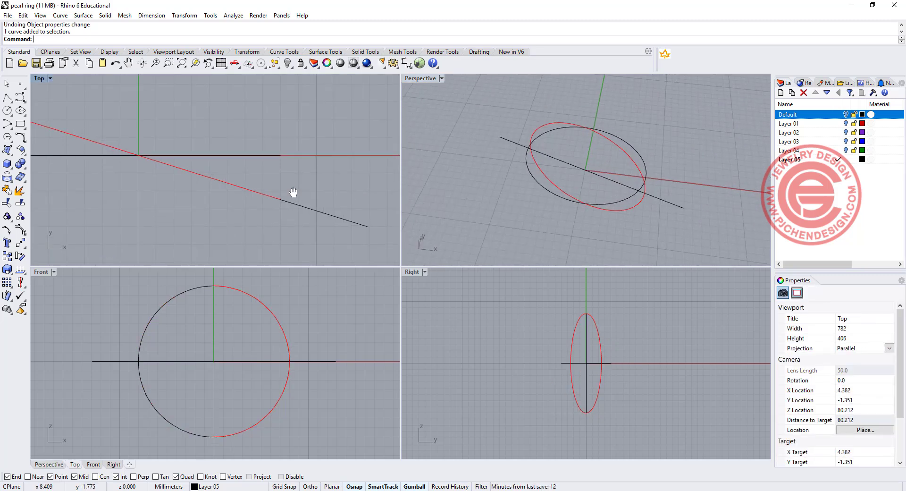
pyautogui.click(22, 127)
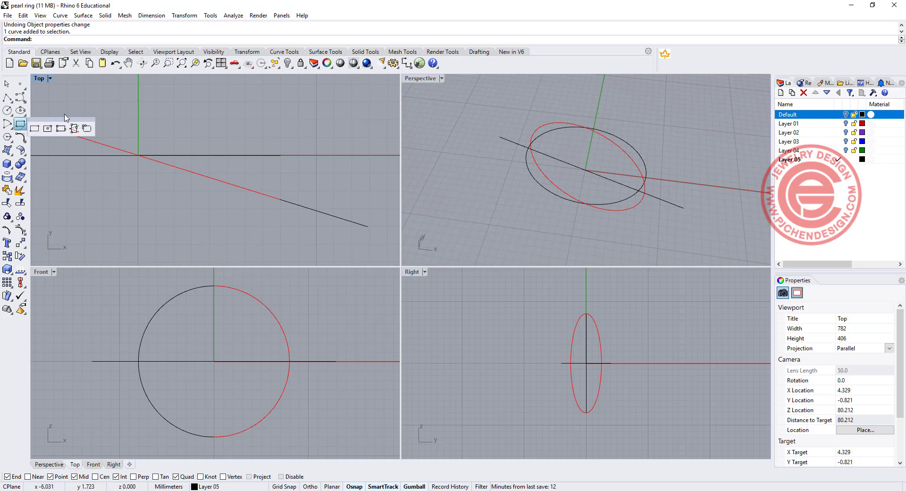
pyautogui.rightClick(86, 129)
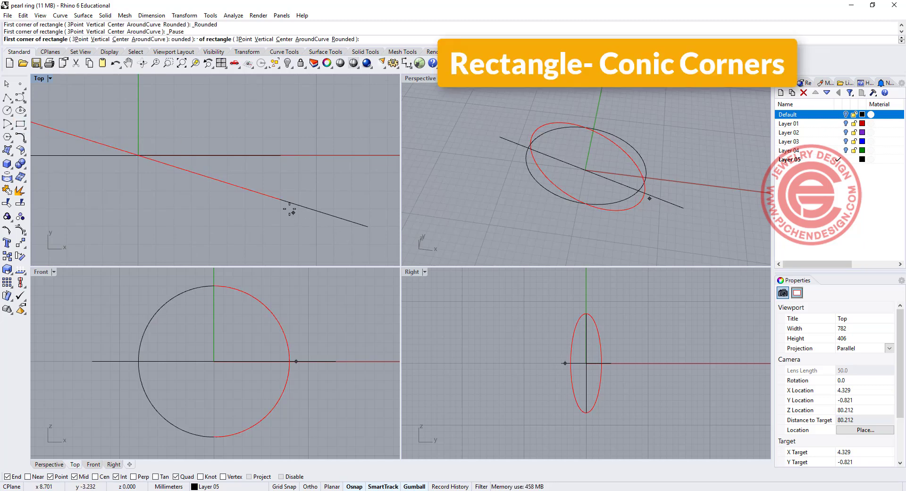
pyautogui.click(283, 202)
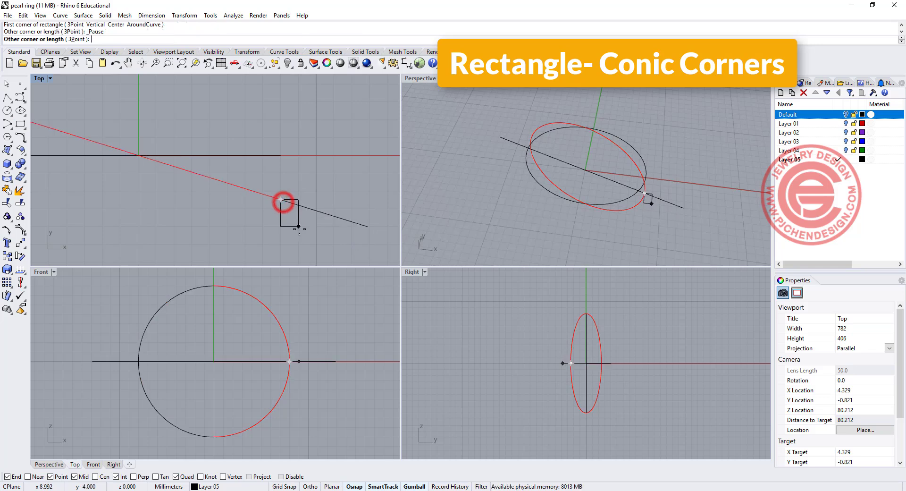
pyautogui.click(312, 232)
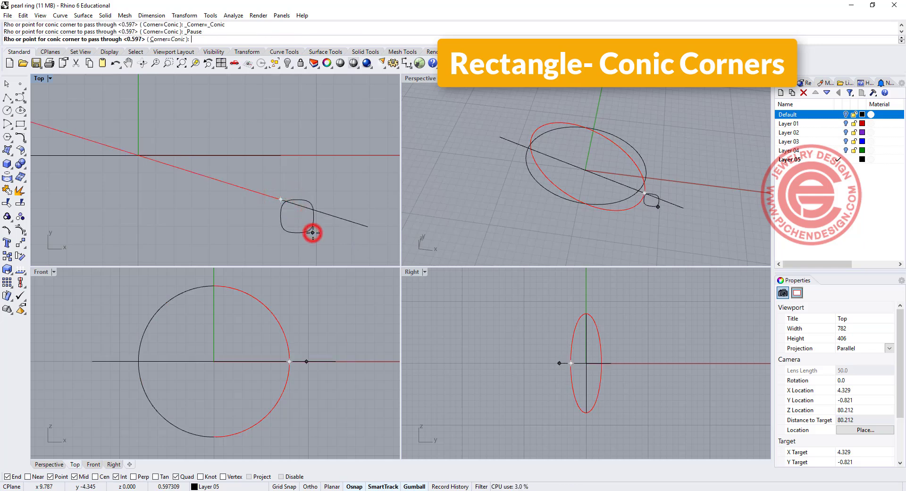
pyautogui.scroll(4, 312, 232)
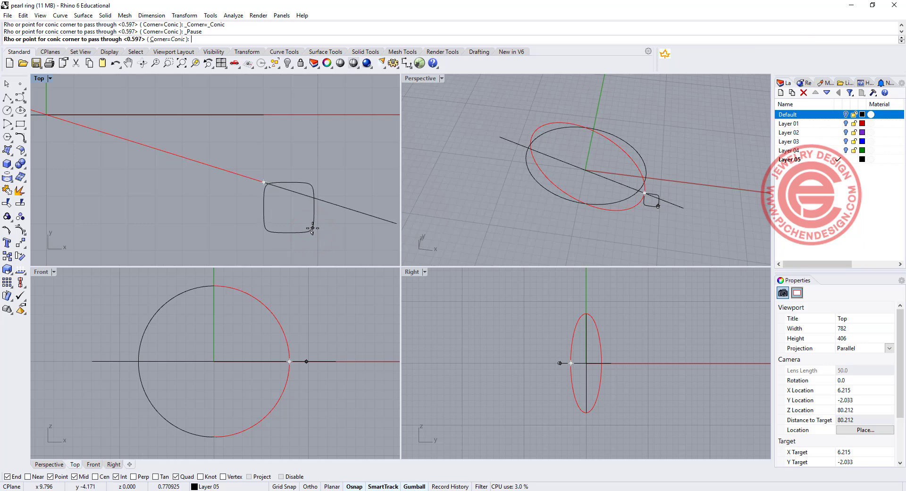
pyautogui.click(312, 228)
pyautogui.click(312, 227)
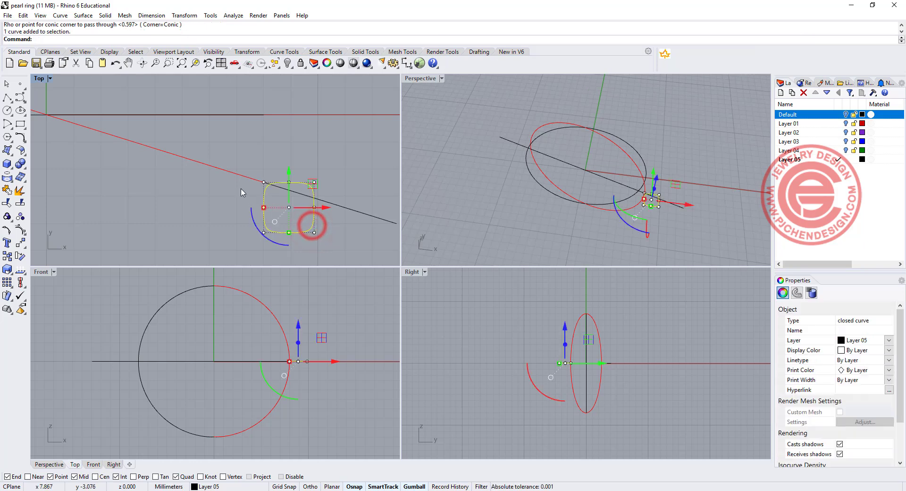
# - Move the rounded rectangle so the midpoint of its inner side sits on the end of the red curve
pyautogui.click(20, 242)
pyautogui.click(263, 208)
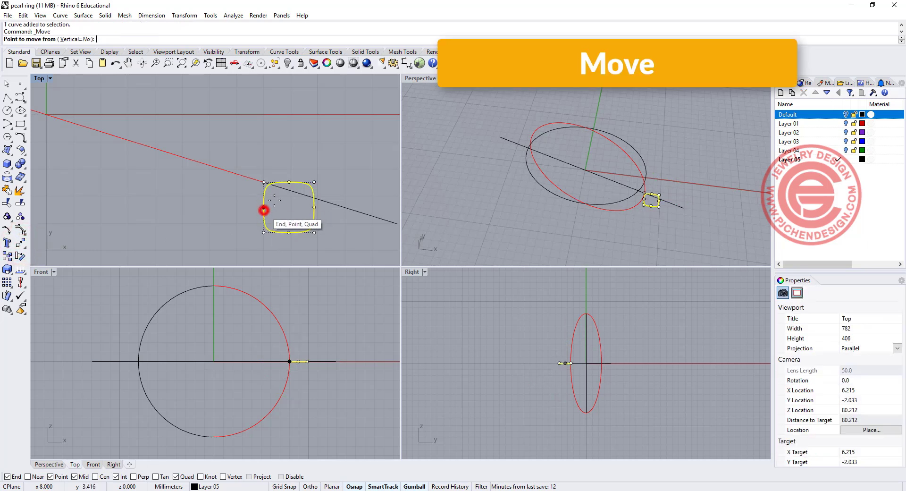
pyautogui.click(262, 183)
pyautogui.click(224, 213)
pyautogui.scroll(4, 263, 199)
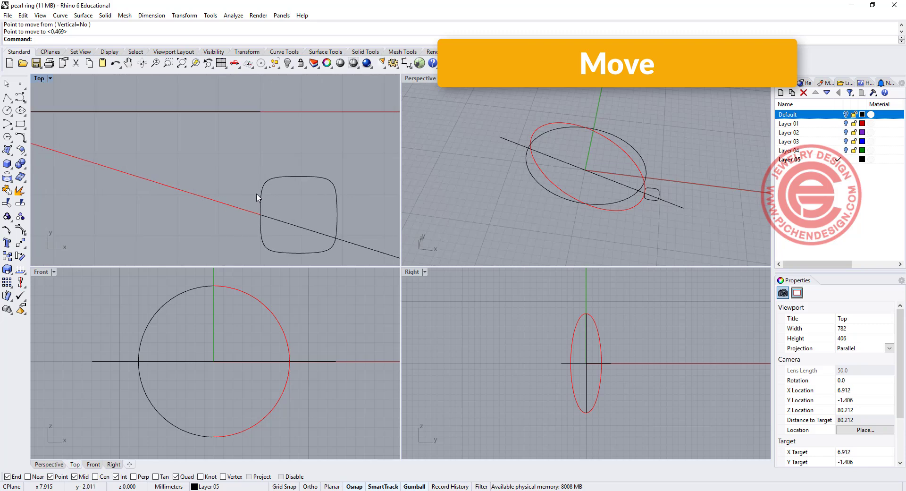
# - Maximize the Top viewport and inspect how the rectangle's inner side aligns with the end of the red curve
pyautogui.moveTo(240, 186); pyautogui.dragTo(155, 124, button='right')
pyautogui.doubleClick(40, 79)
pyautogui.scroll(-2, 441, 247)
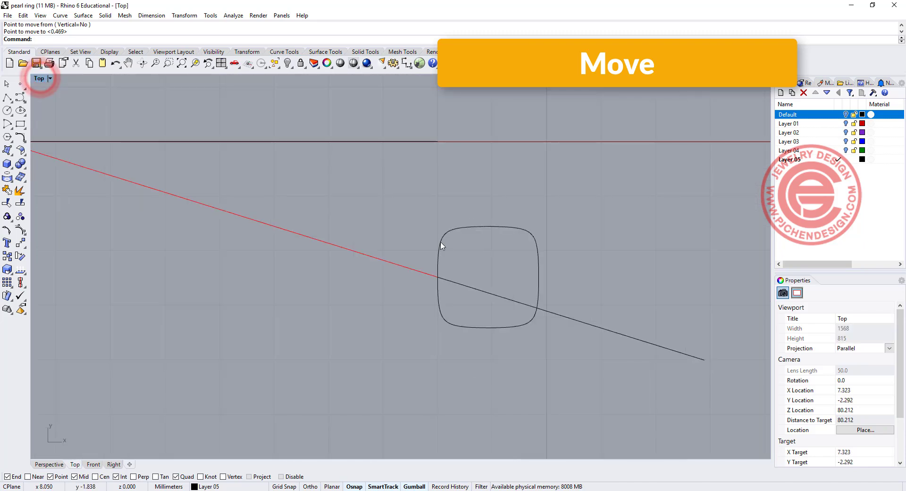
pyautogui.moveTo(441, 247); pyautogui.dragTo(431, 253, button='right')
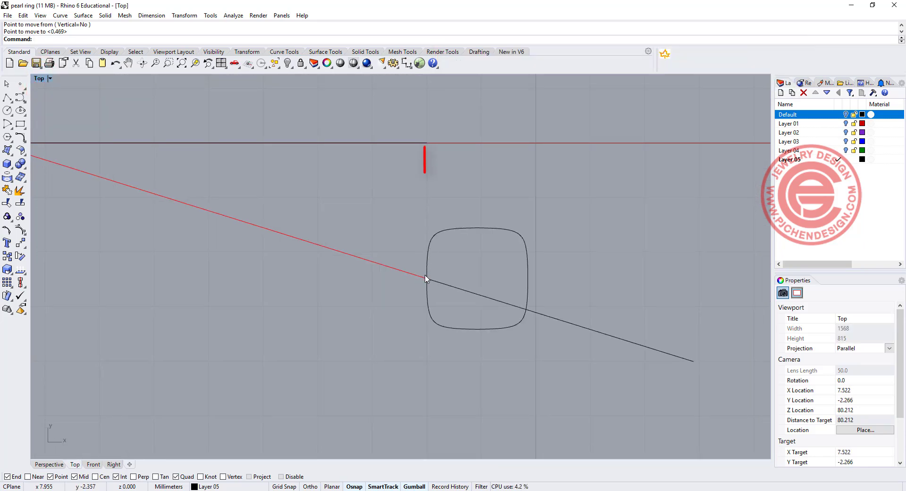
pyautogui.click(427, 393)
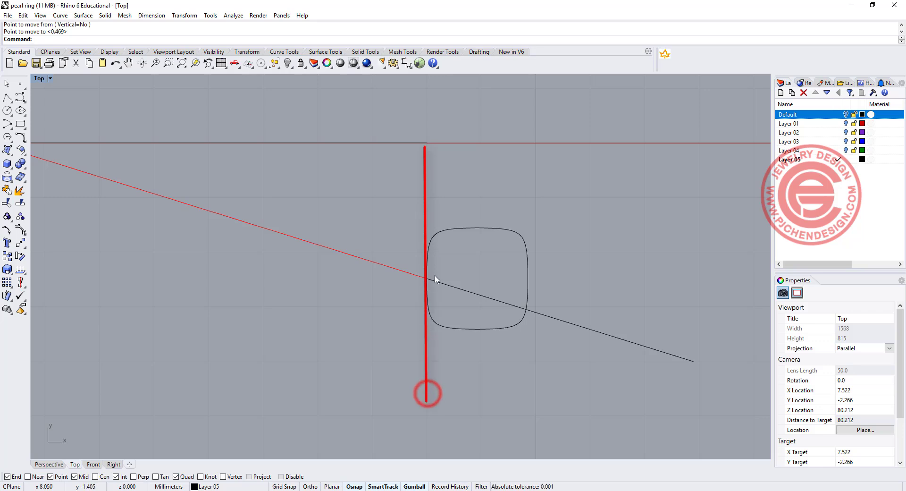
# - Try rotating the rounded rectangle clockwise in the Top view toward the slanted line, and undo the rotation
pyautogui.click(453, 329)
pyautogui.moveTo(457, 309); pyautogui.dragTo(441, 302)
pyautogui.scroll(3, 422, 282)
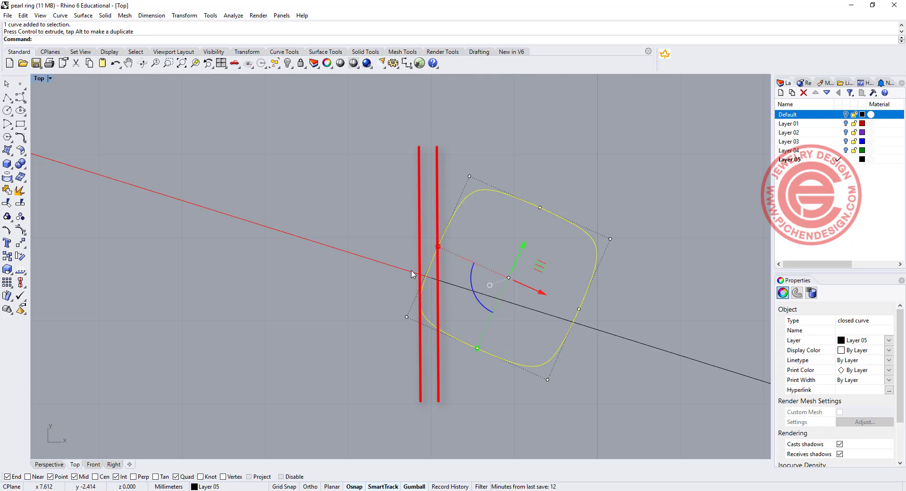
pyautogui.scroll(1, 431, 283)
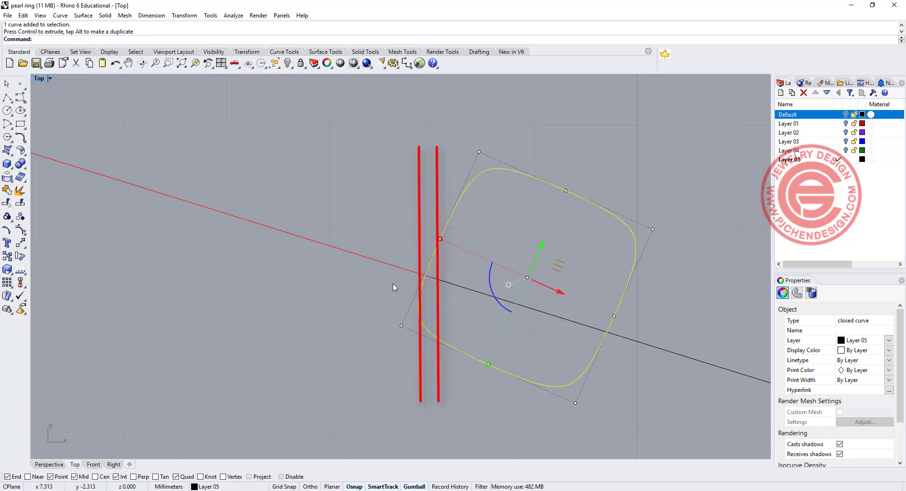
pyautogui.scroll(-4, 425, 293)
pyautogui.hotkey('ctrl', 'z')
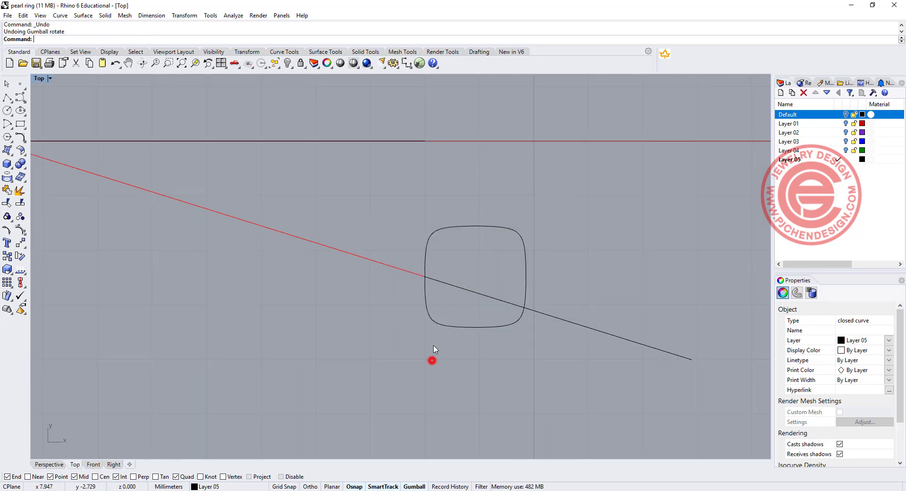
pyautogui.click(431, 360)
# - Rotate a copy of the rounded rectangle 180° about the origin in the Top view, onto the red curve's opposite end
pyautogui.scroll(-8, 442, 337)
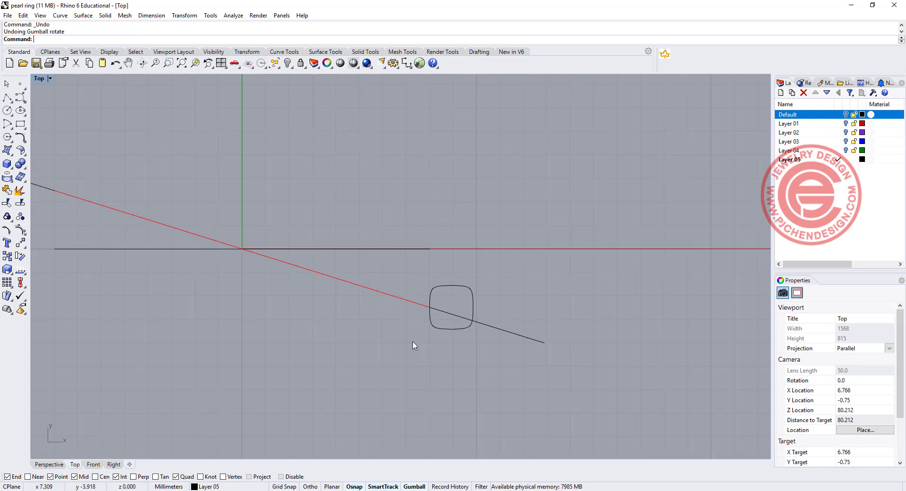
pyautogui.click(19, 257)
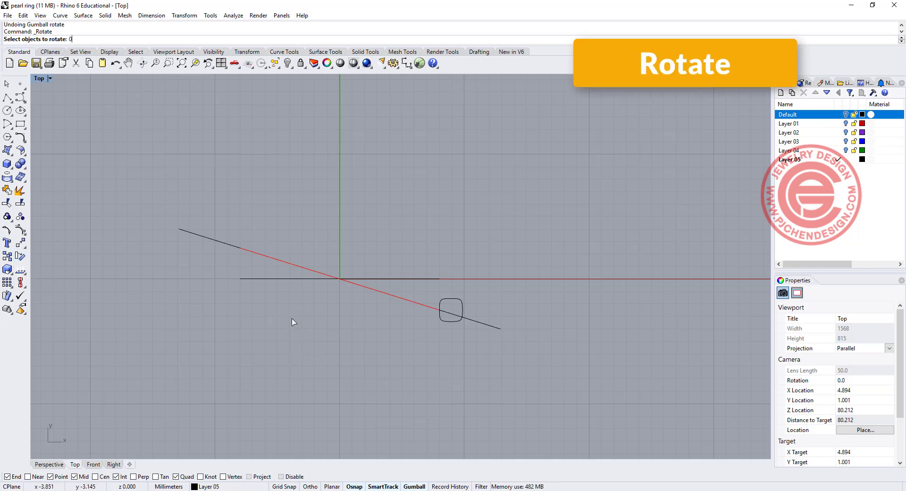
pyautogui.click(448, 321)
pyautogui.press('Return')
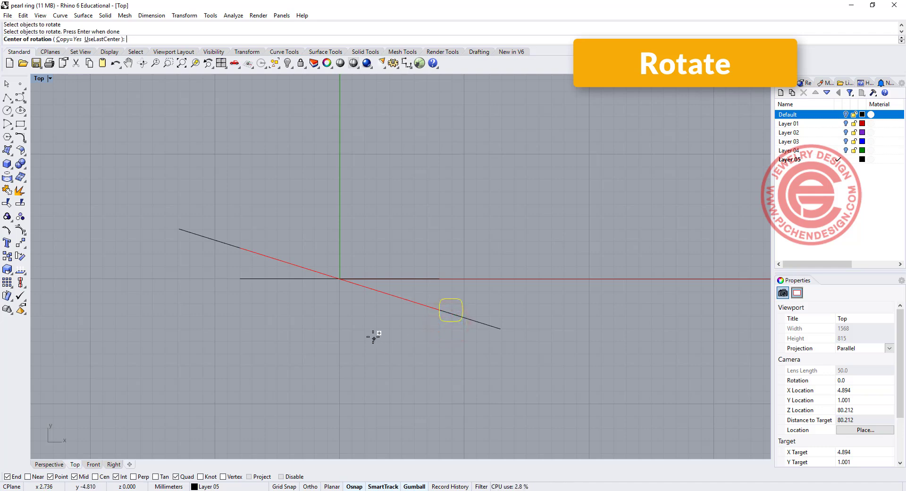
pyautogui.click(340, 279)
pyautogui.click(562, 279)
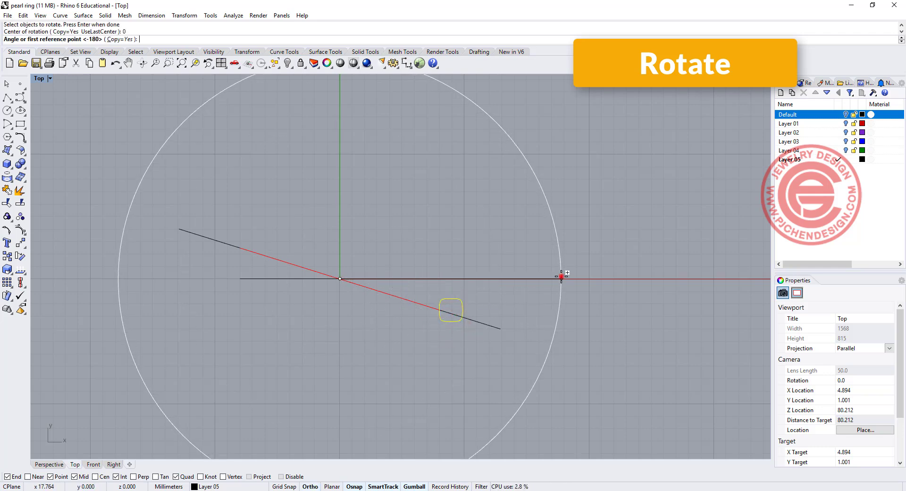
pyautogui.click(93, 272)
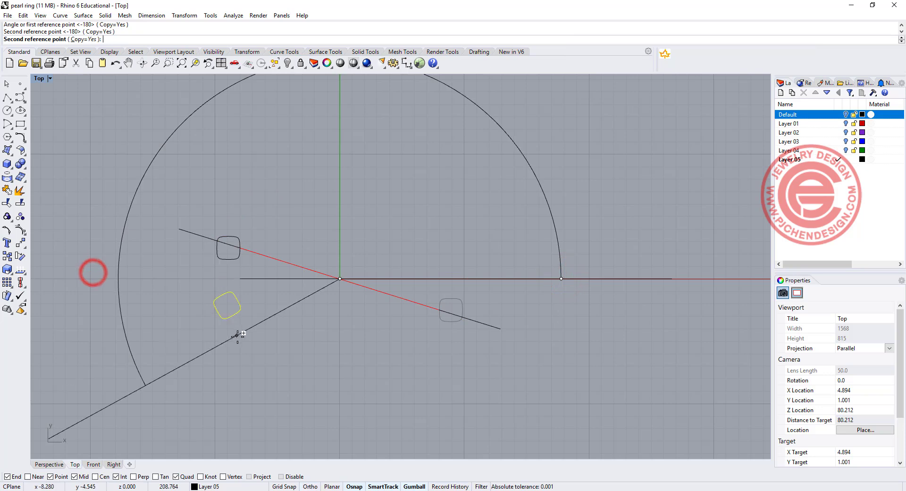
pyautogui.press('Return')
# - Set up a Sweep 1 Rail in the Perspective view with the red tilted curve as rail and both rounded rectangles as cross sections
pyautogui.hotkey('ctrl', 'F4')
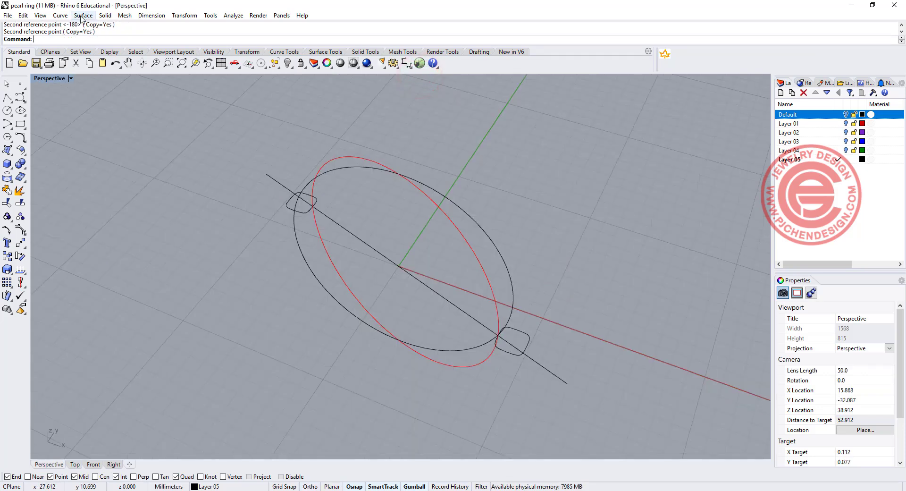
pyautogui.click(82, 16)
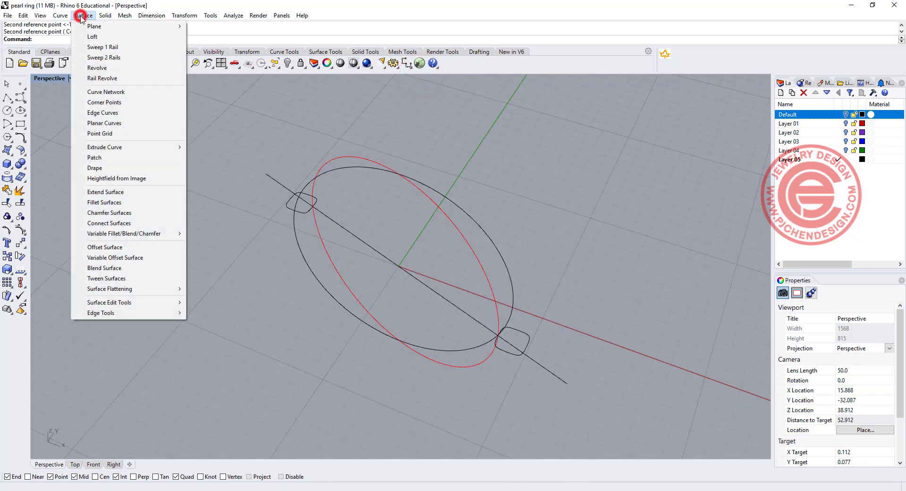
pyautogui.click(118, 47)
pyautogui.click(491, 288)
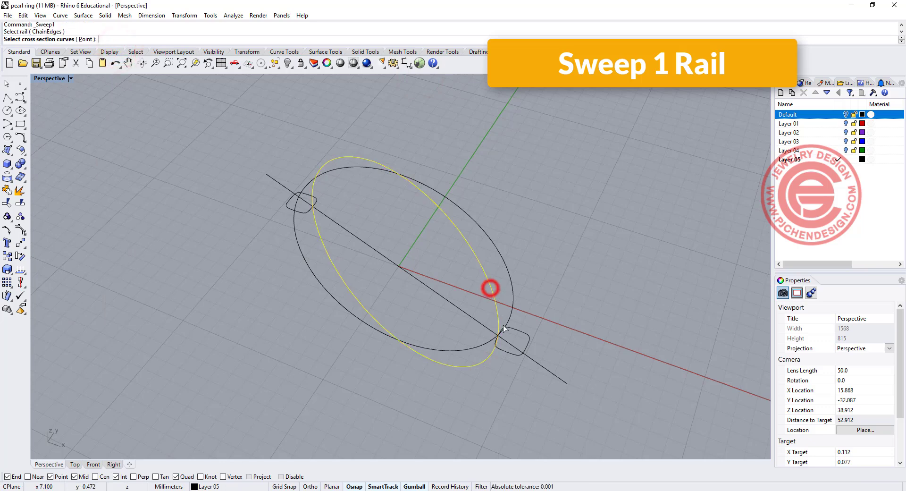
pyautogui.click(527, 338)
pyautogui.click(299, 210)
pyautogui.press('Return')
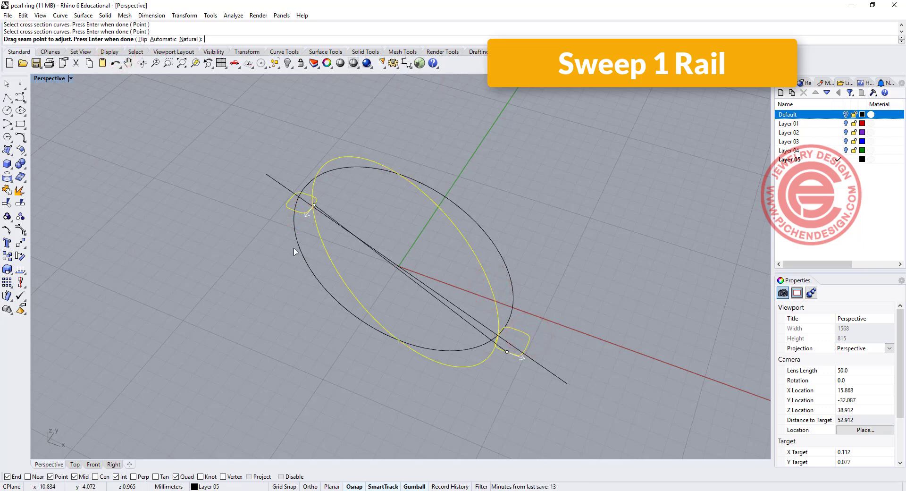
# - Align the seam points of both cross sections on the midpoints of their inner sides, where they touch the red curve
pyautogui.moveTo(294, 252); pyautogui.dragTo(377, 285, button='right')
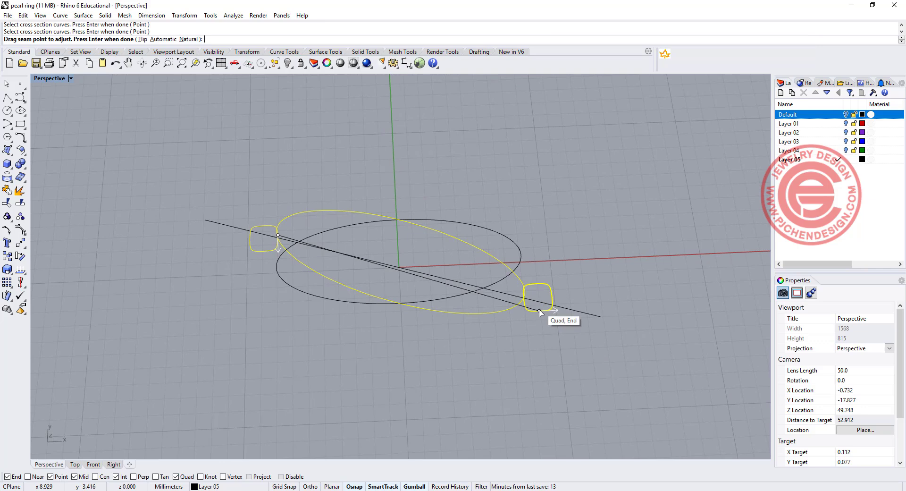
pyautogui.click(539, 310)
pyautogui.click(524, 298)
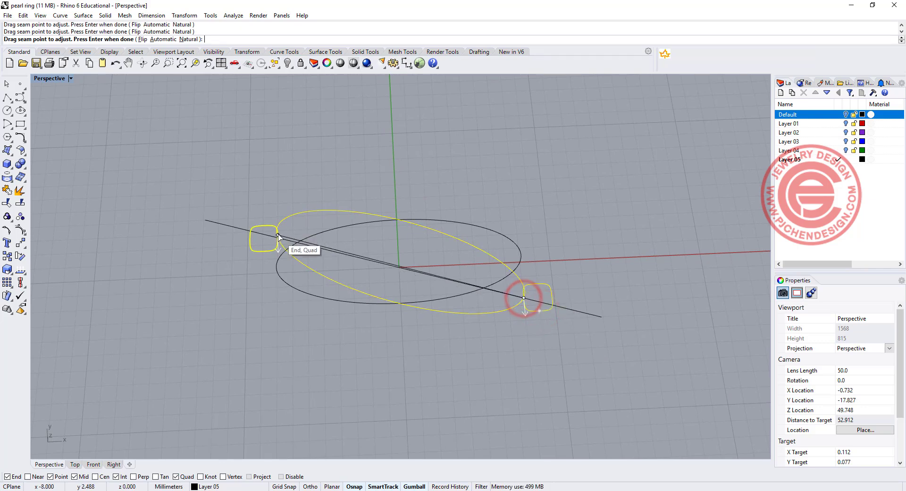
pyautogui.click(278, 235)
pyautogui.click(278, 240)
pyautogui.moveTo(409, 319)
pyautogui.mouseDown(button='right')
pyautogui.moveTo(413, 337)
pyautogui.moveTo(263, 273)
pyautogui.moveTo(425, 319)
pyautogui.mouseUp(button='right')
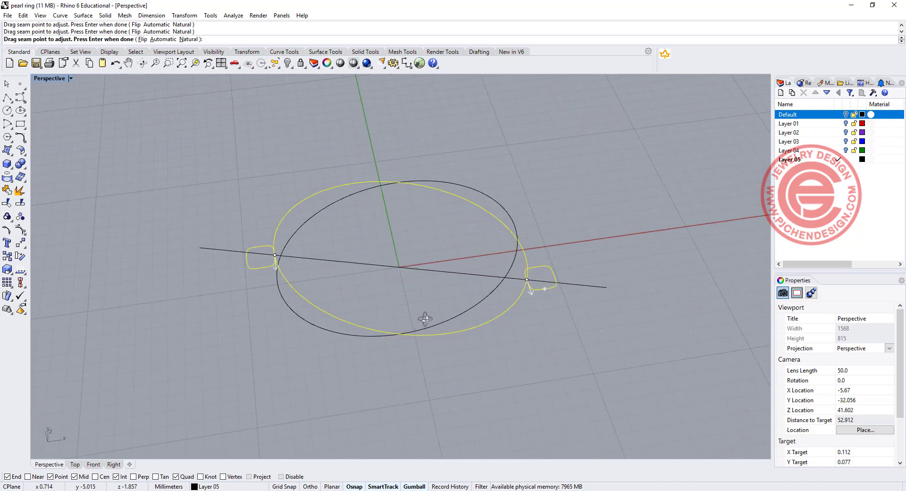
pyautogui.press('Return')
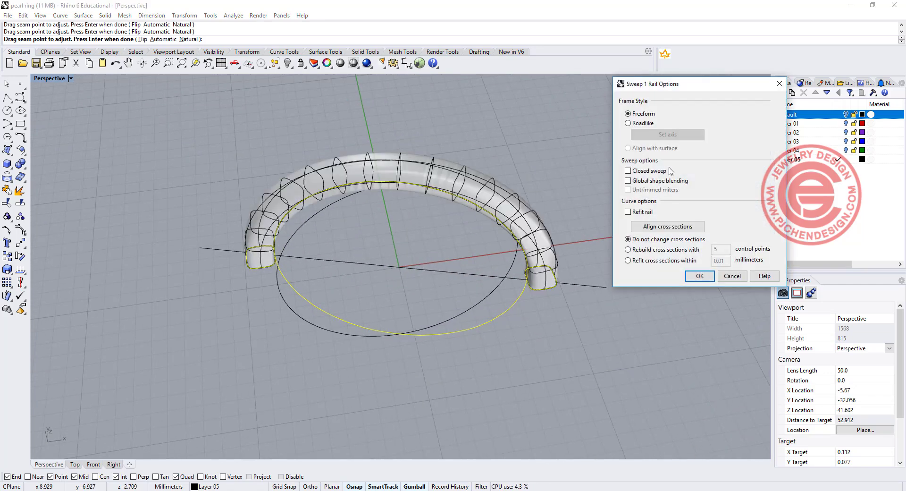
# - Create the band surface with the Closed sweep option and check its shape
pyautogui.click(636, 172)
pyautogui.click(700, 276)
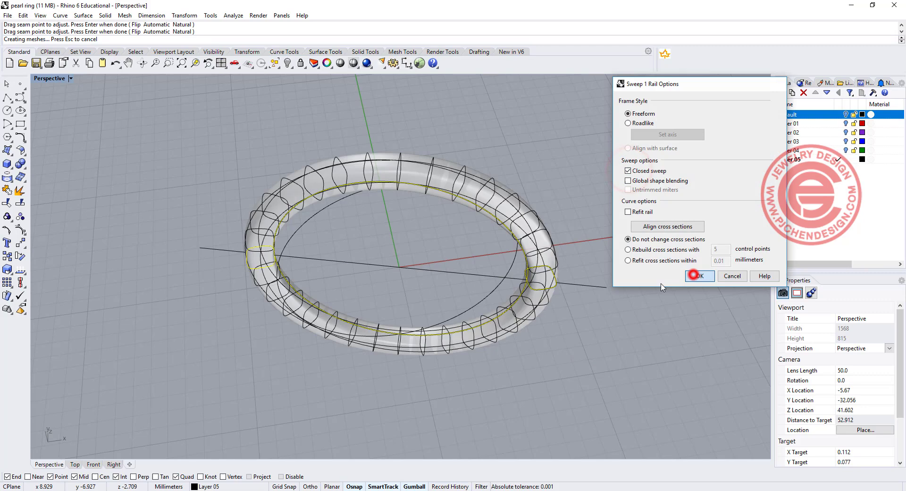
pyautogui.moveTo(693, 275); pyautogui.dragTo(463, 273, button='right')
# - Mirror a copy of the band surface in the Top view across the horizontal axis through the origin to form the crossing double band
pyautogui.doubleClick(49, 79)
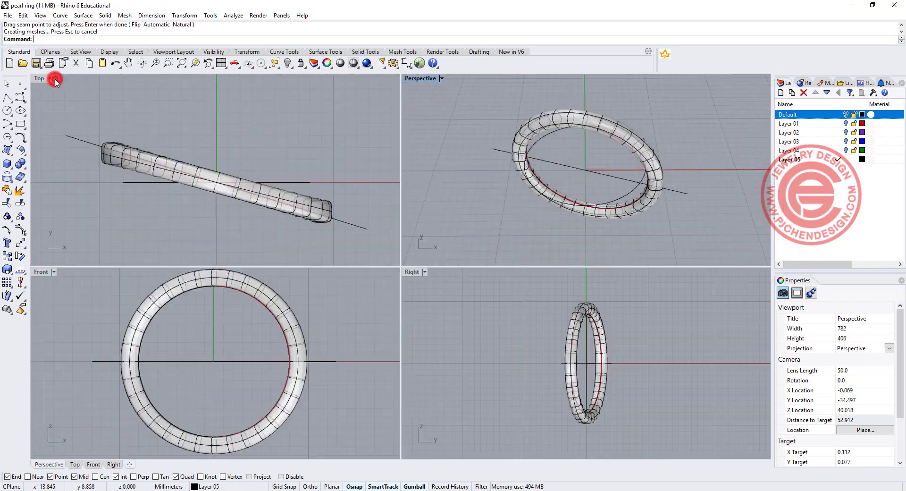
pyautogui.scroll(-6, 177, 183)
pyautogui.click(258, 194)
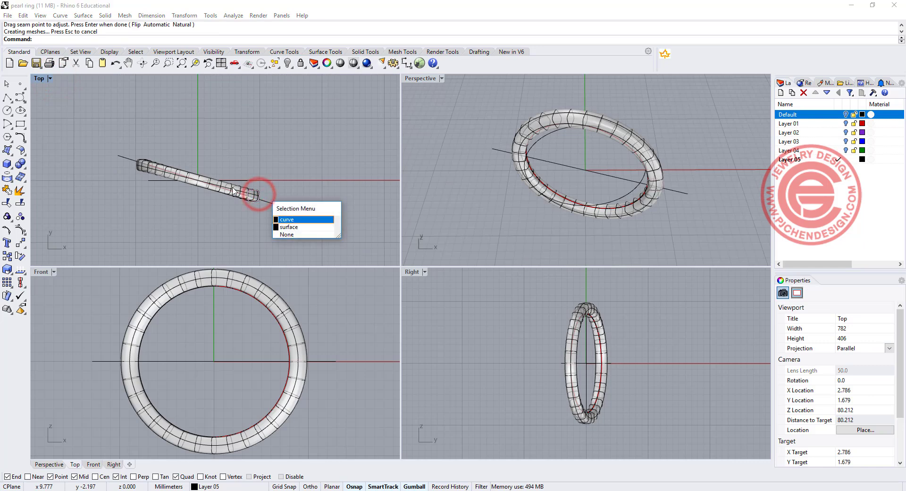
pyautogui.click(286, 227)
pyautogui.click(20, 244)
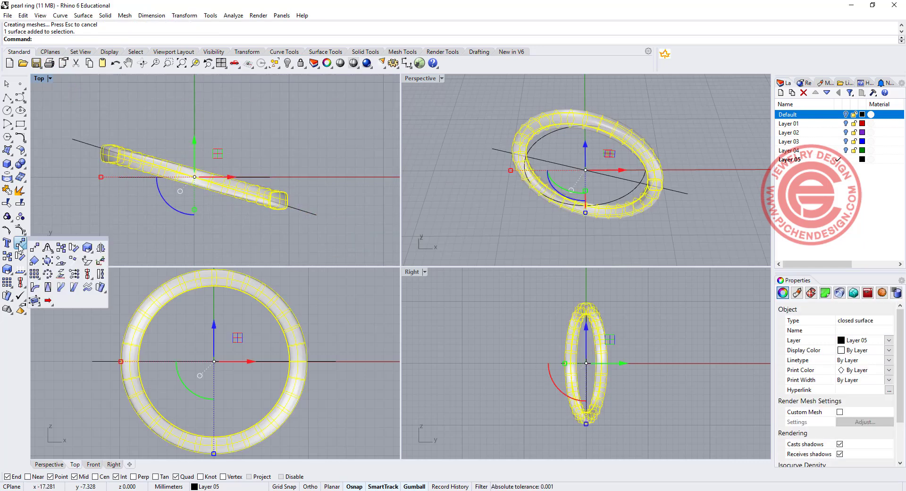
pyautogui.click(100, 248)
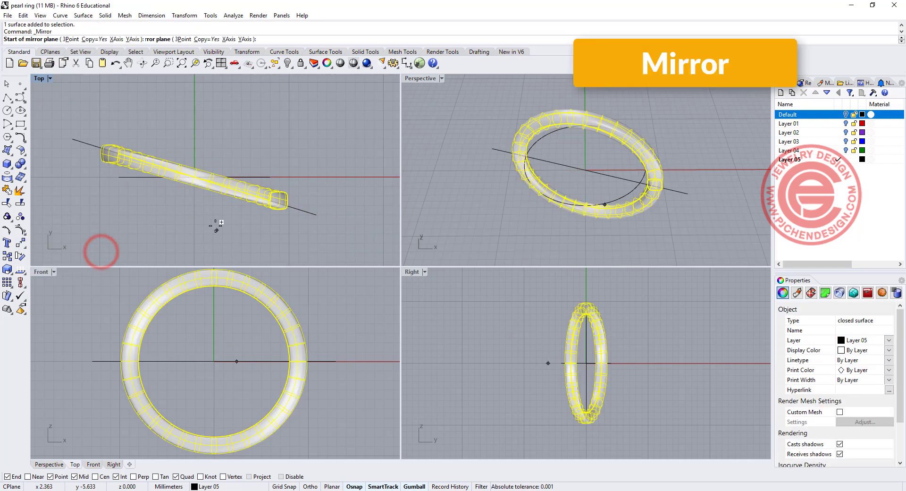
pyautogui.write('0')
pyautogui.press('Return')
pyautogui.click(355, 136)
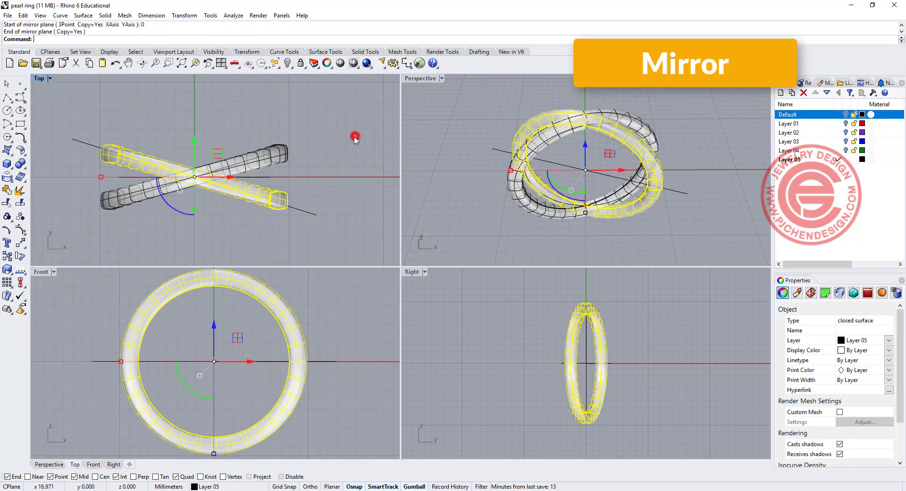
pyautogui.click(242, 231)
pyautogui.moveTo(606, 162); pyautogui.dragTo(547, 232, button='right')
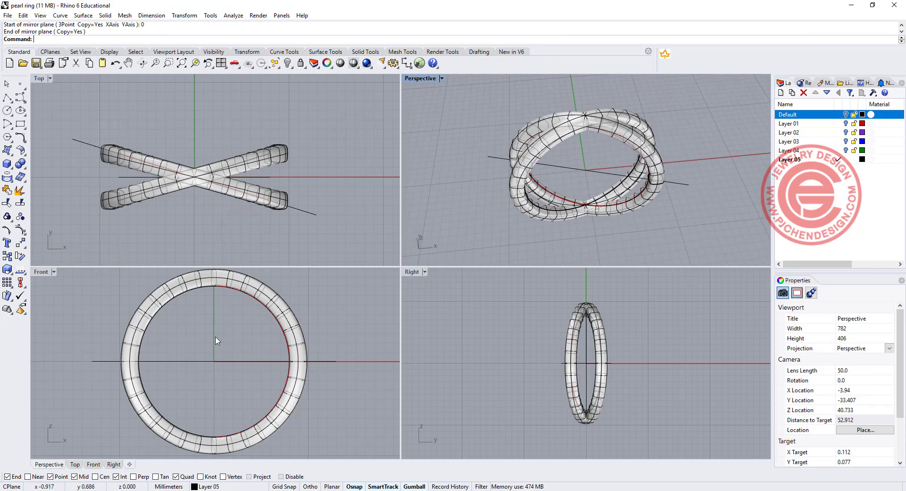
pyautogui.moveTo(586, 195); pyautogui.dragTo(491, 214, button='right')
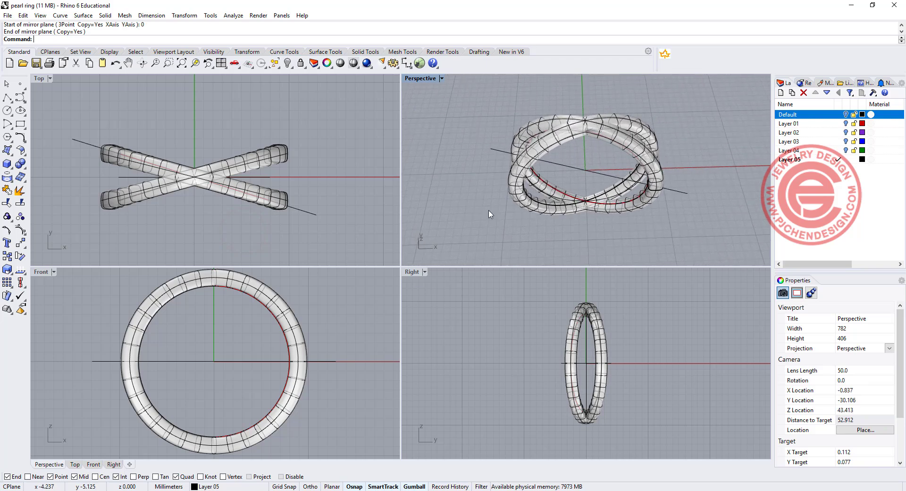
# - Create a sphere centred on the origin with a radius of about 5 mm for the pearl
pyautogui.moveTo(206, 302); pyautogui.dragTo(190, 339, button='right')
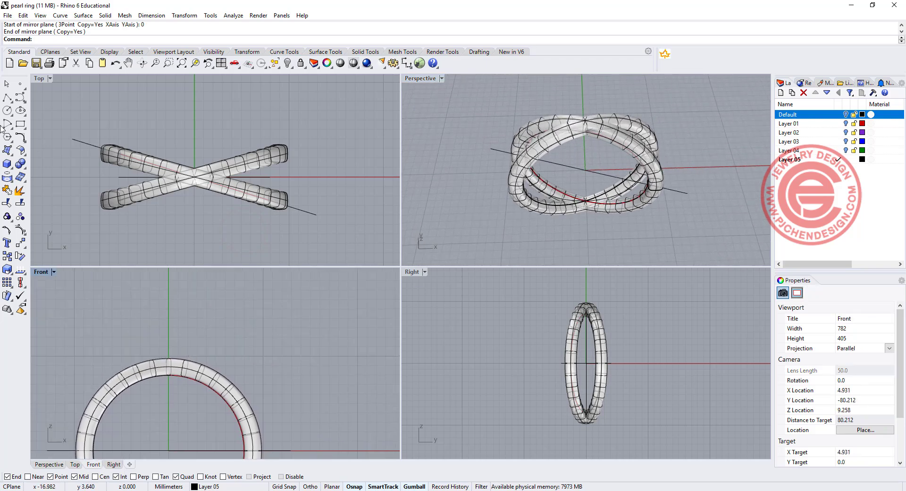
pyautogui.click(4, 163)
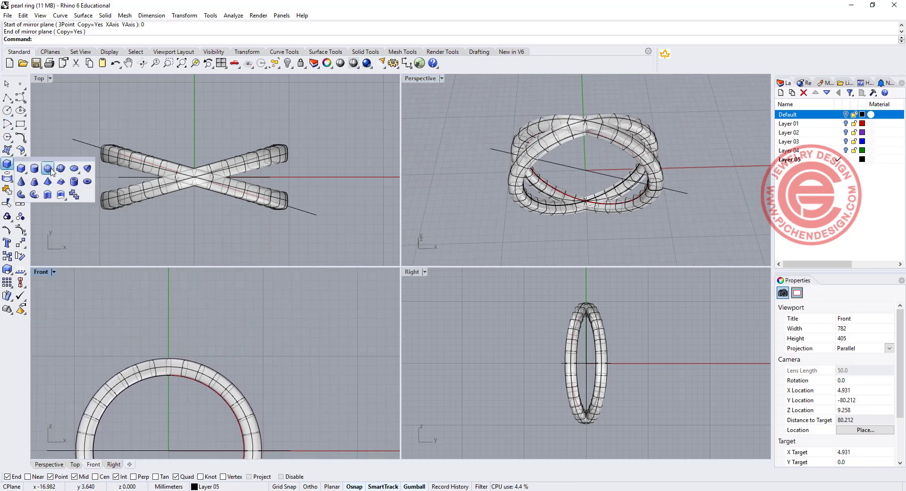
pyautogui.click(49, 167)
pyautogui.write('0')
pyautogui.press('Return')
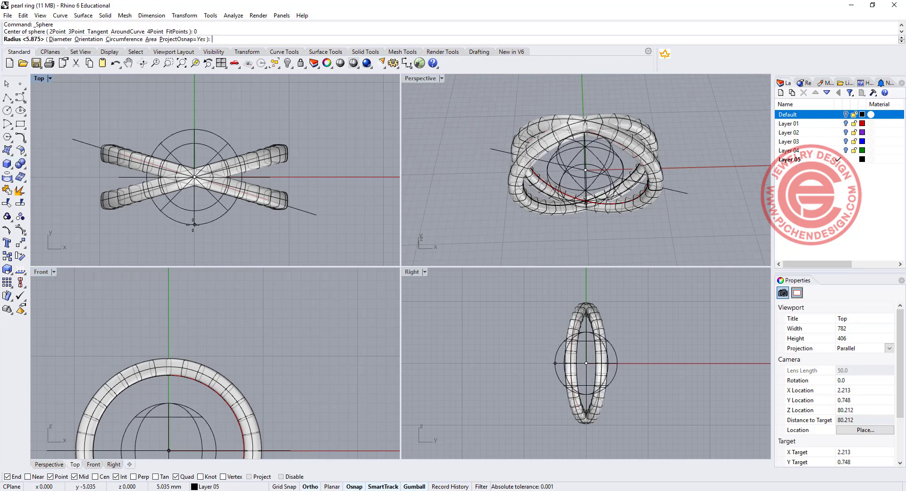
pyautogui.click(193, 225)
# - Move the sphere straight up onto the top of the ring in the Front view and scale it down slightly in all directions
pyautogui.click(175, 411)
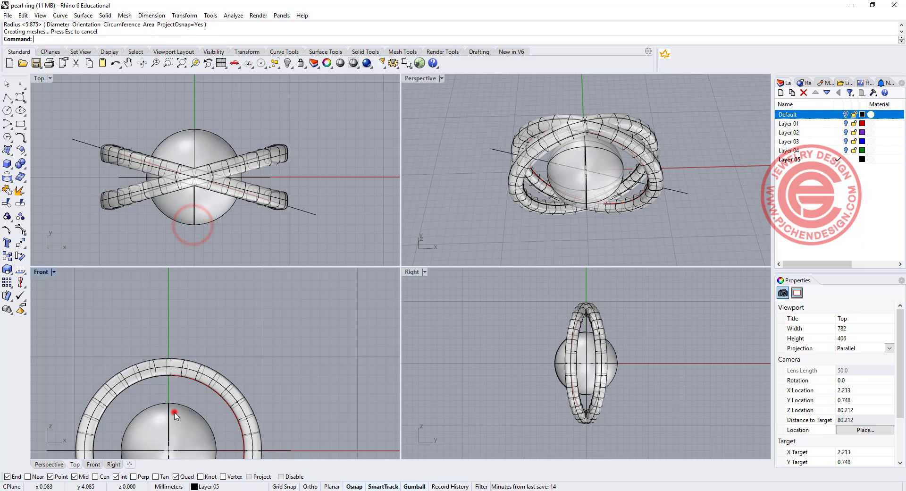
pyautogui.moveTo(167, 412); pyautogui.dragTo(168, 284)
pyautogui.moveTo(182, 339); pyautogui.dragTo(216, 368, button='right')
pyautogui.scroll(2, 218, 368)
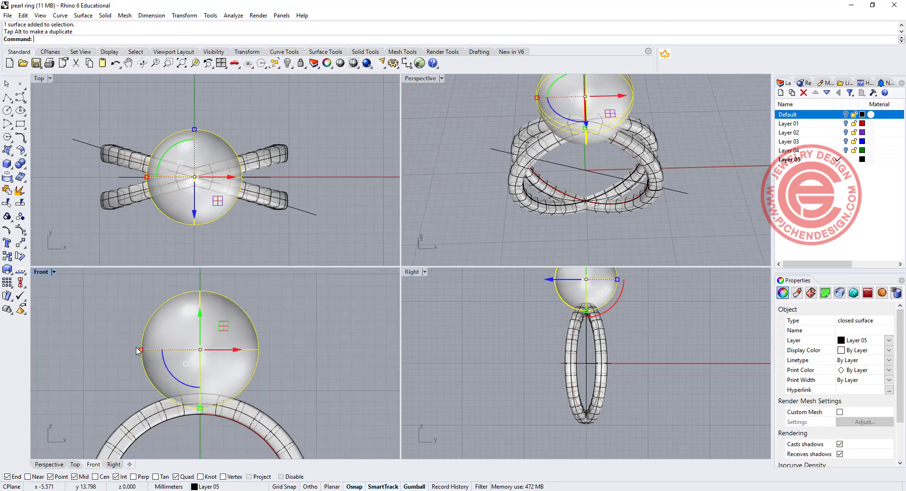
pyautogui.moveTo(138, 350); pyautogui.dragTo(150, 350)
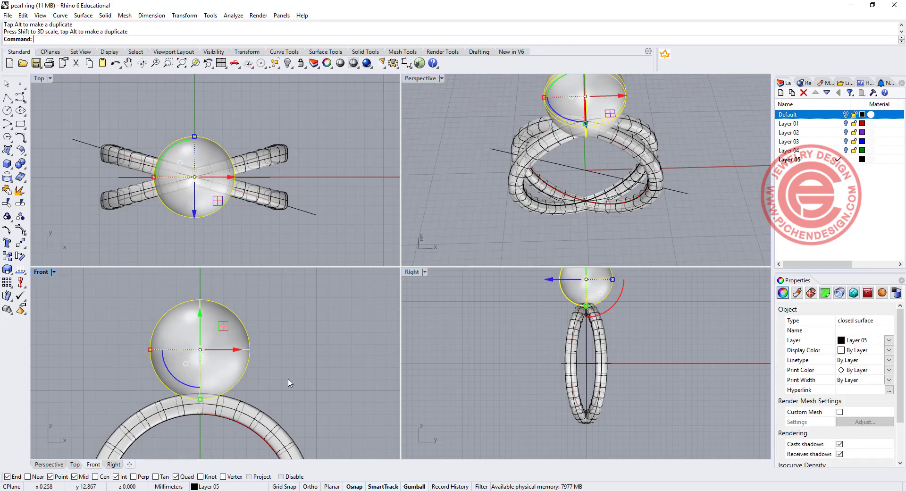
pyautogui.click(304, 378)
pyautogui.scroll(-4, 303, 378)
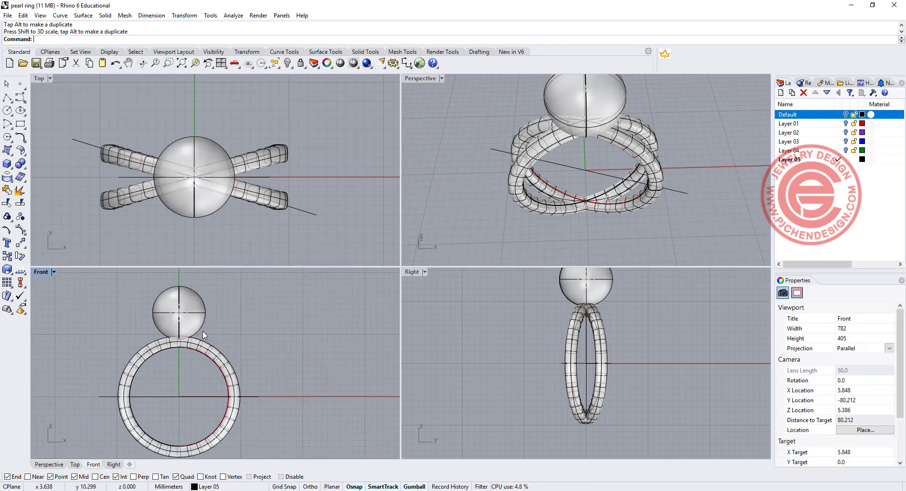
# - Raise the sphere slightly in the Front view to leave a small gap above the bands
pyautogui.scroll(3, 204, 334)
pyautogui.click(194, 344)
pyautogui.click(185, 308)
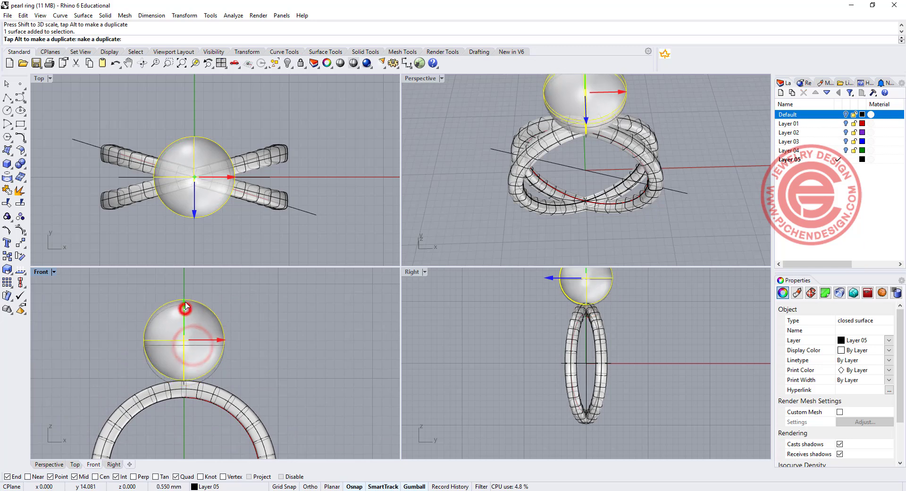
pyautogui.moveTo(185, 307); pyautogui.dragTo(185, 303)
pyautogui.click(271, 364)
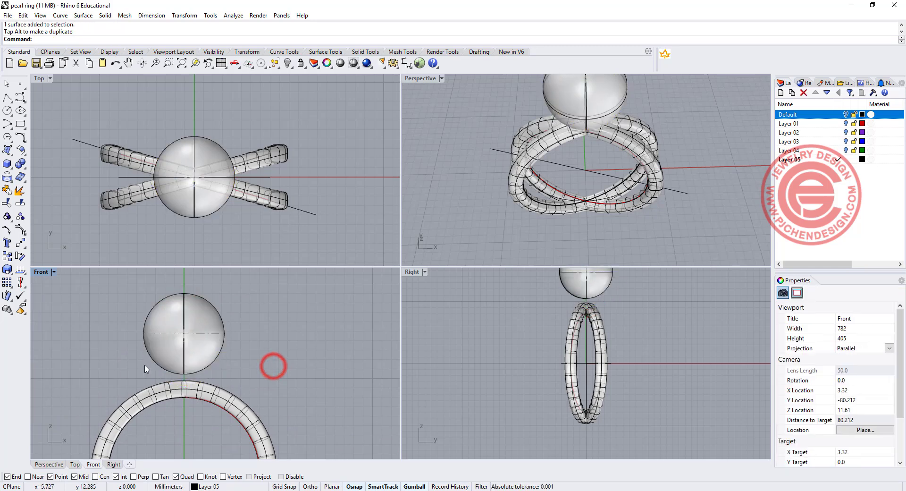
# - Put the sphere on Layer 06 and hide Layer 05
pyautogui.scroll(3, 180, 383)
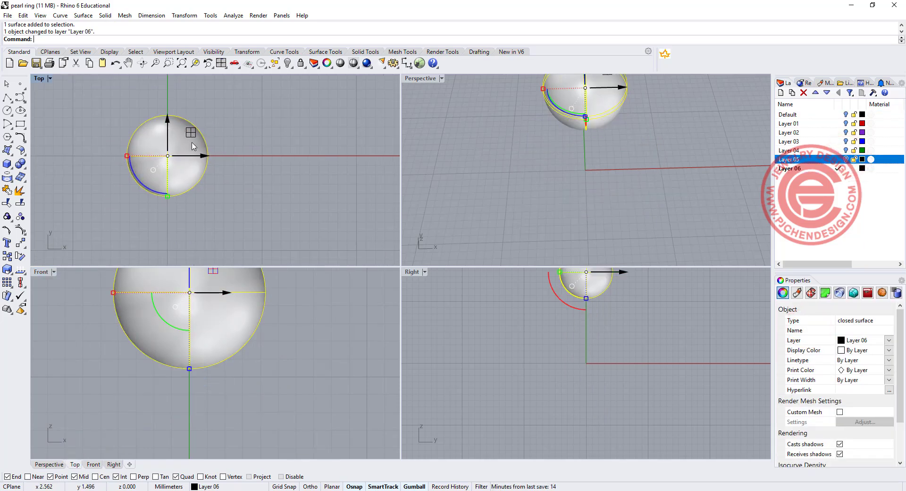
pyautogui.scroll(4, 192, 146)
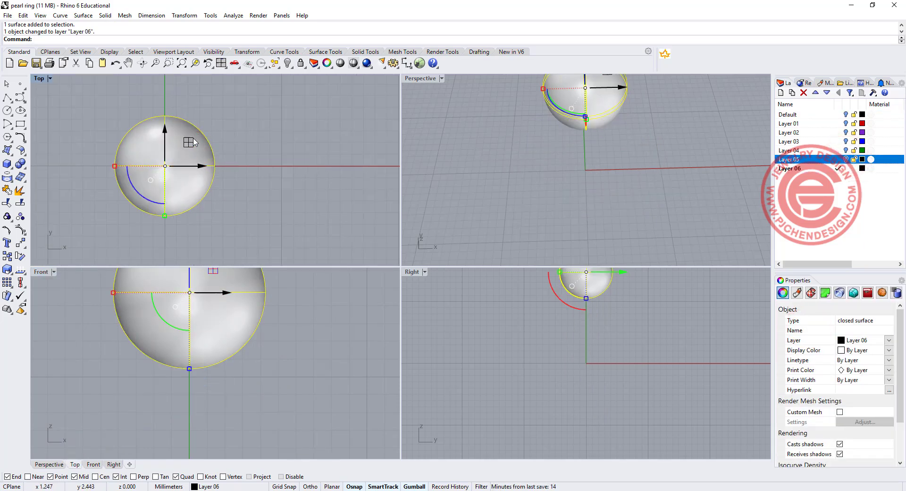
# - Lock the sphere and draw a left-bulging arc in the Top view from the origin to about 4 mm up the vertical axis
pyautogui.click(300, 63)
pyautogui.moveTo(183, 130); pyautogui.dragTo(184, 138, button='right')
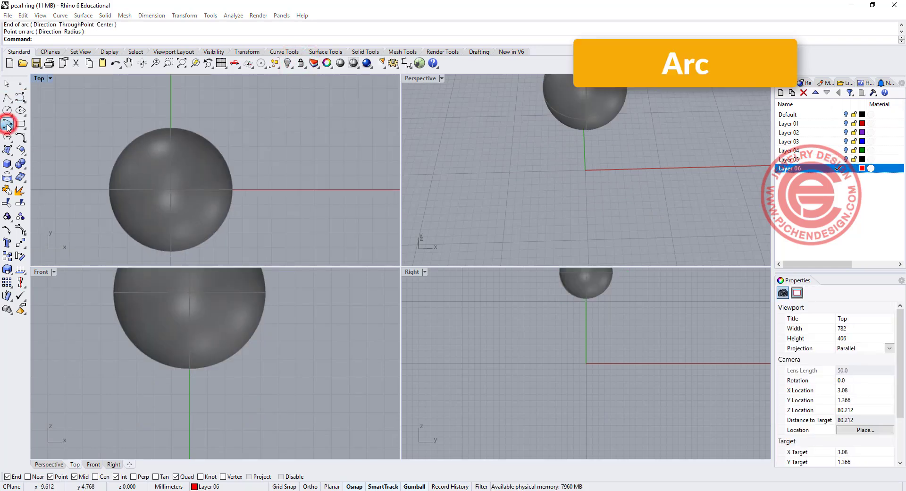
pyautogui.click(7, 123)
pyautogui.click(34, 128)
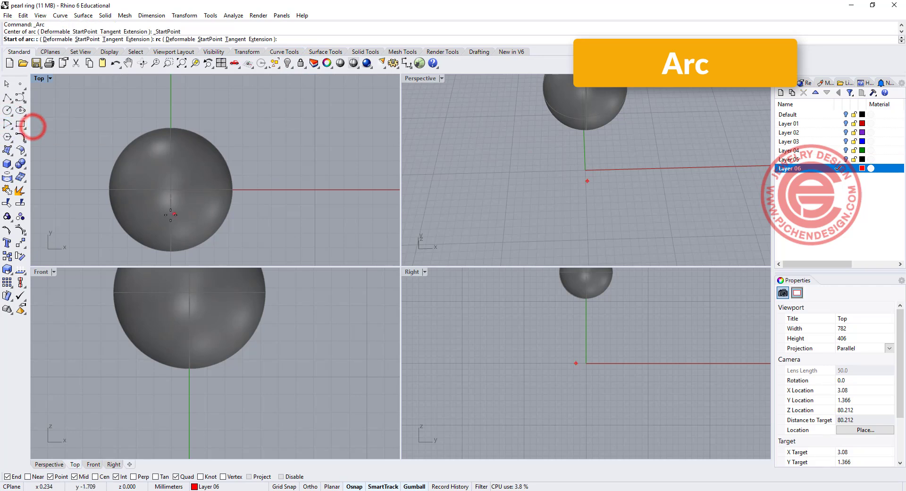
pyautogui.write('0')
pyautogui.press('Return')
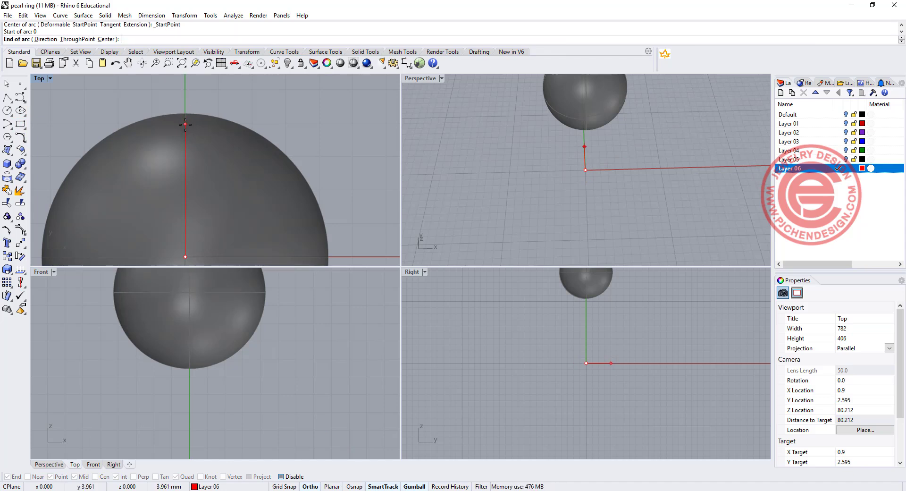
pyautogui.click(185, 125)
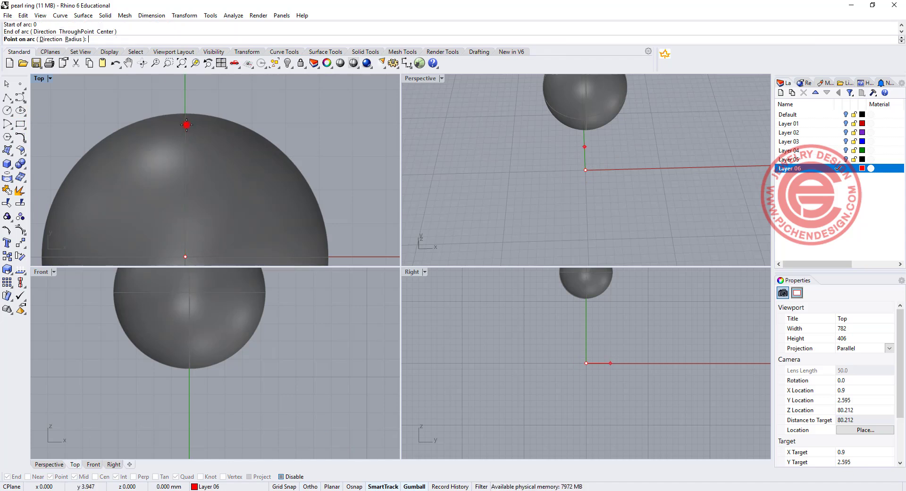
pyautogui.click(146, 180)
pyautogui.click(149, 165)
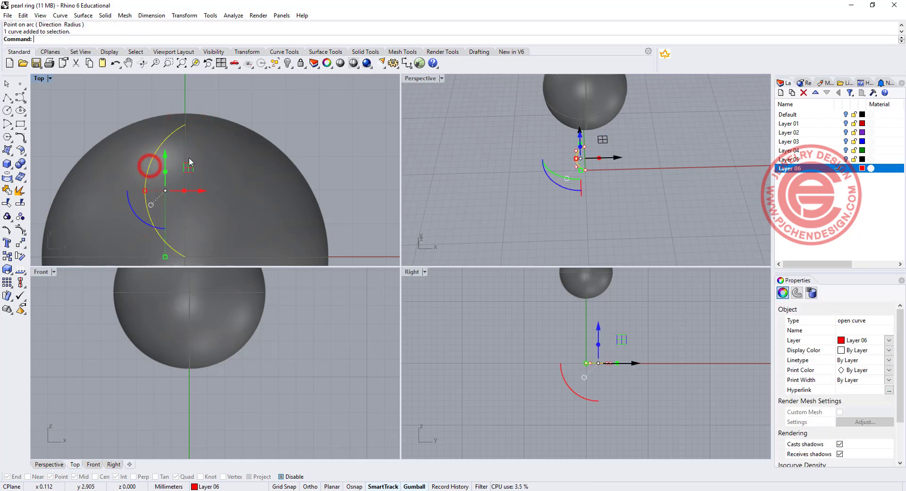
# - Mirror the arc across the vertical axis through the origin and join both arcs into a closed leaf curve
pyautogui.scroll(-2, 154, 151)
pyautogui.click(27, 236)
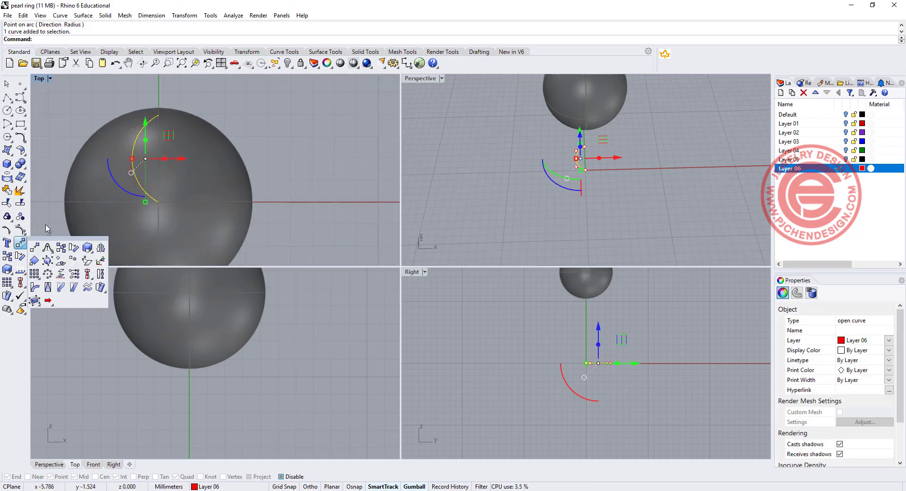
pyautogui.click(103, 249)
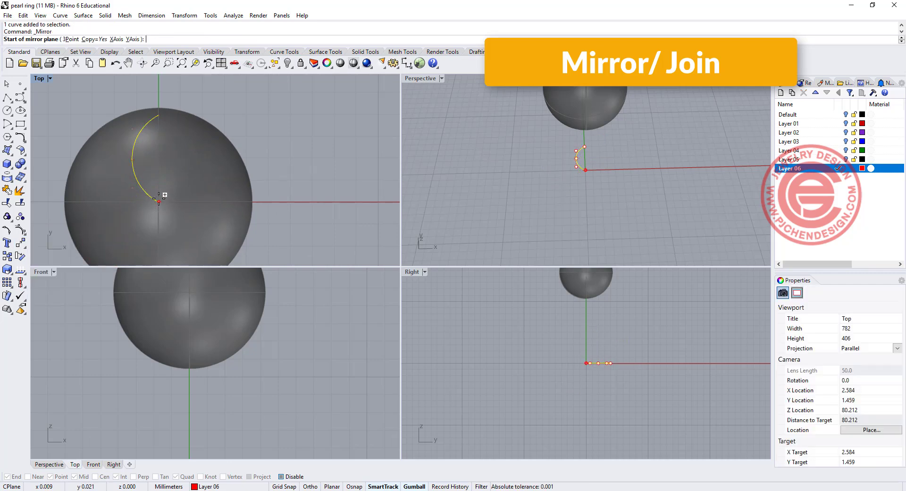
pyautogui.write('0')
pyautogui.press('Return')
pyautogui.click(165, 119)
pyautogui.keyDown('shift'); pyautogui.click(168, 123); pyautogui.keyUp('shift')
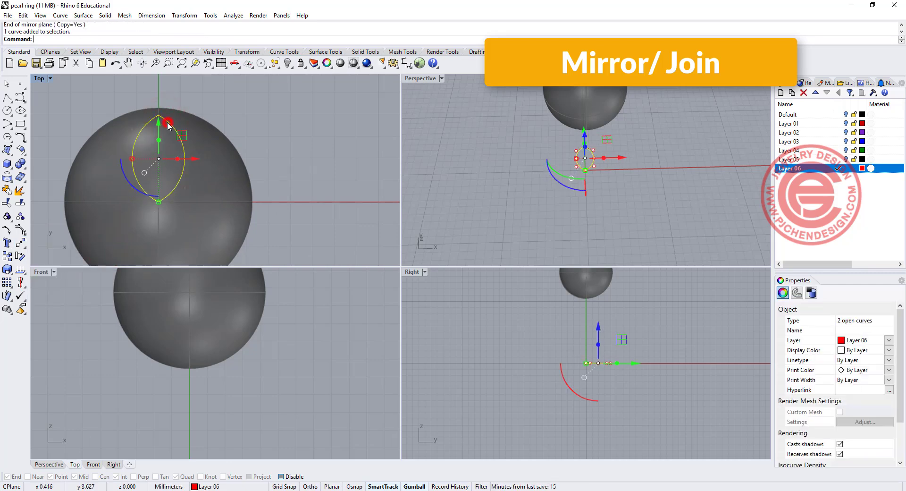
pyautogui.click(8, 190)
# - Narrow the leaf curve slightly in width and make a copy rotated -45 degrees about the origin
pyautogui.scroll(2, 170, 157)
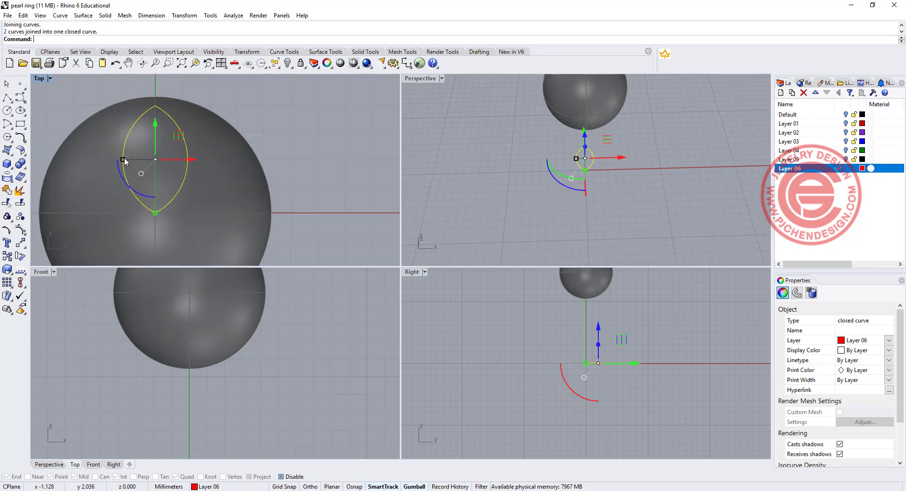
pyautogui.moveTo(122, 160); pyautogui.dragTo(127, 159)
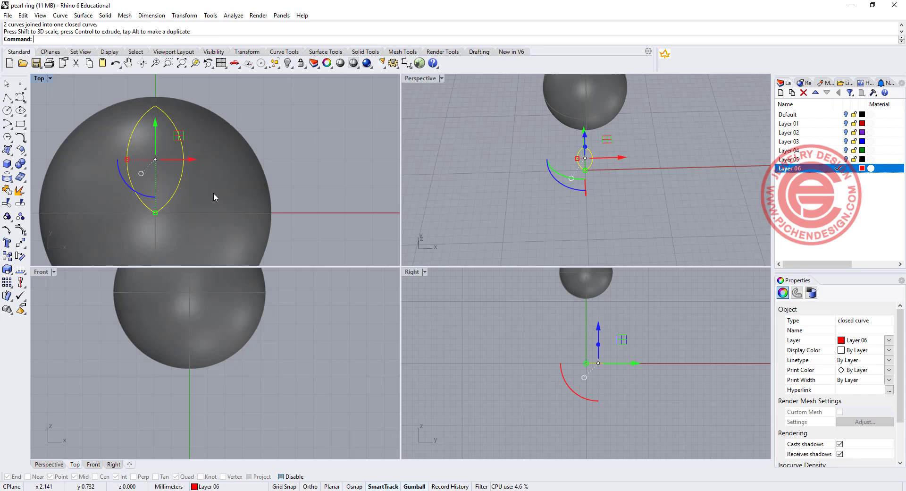
pyautogui.click(20, 258)
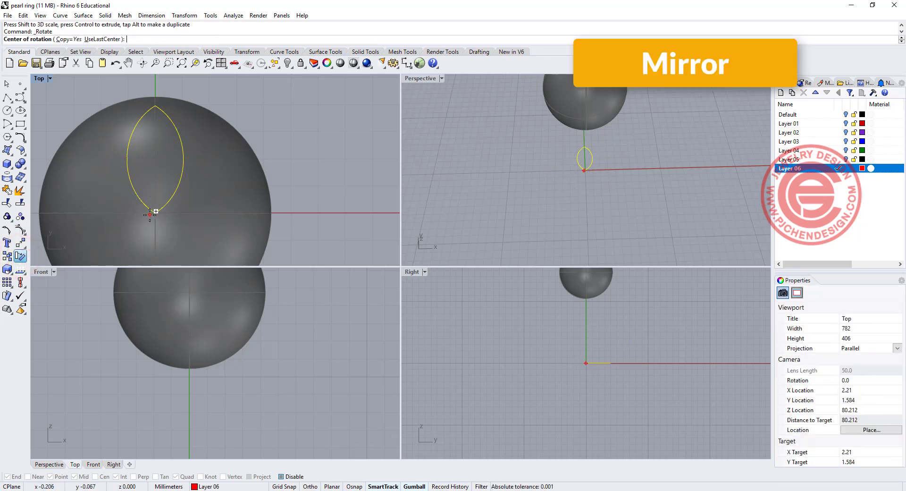
pyautogui.write('0')
pyautogui.press('Return')
pyautogui.moveTo(231, 169); pyautogui.dragTo(231, 198, button='right')
pyautogui.click(155, 96)
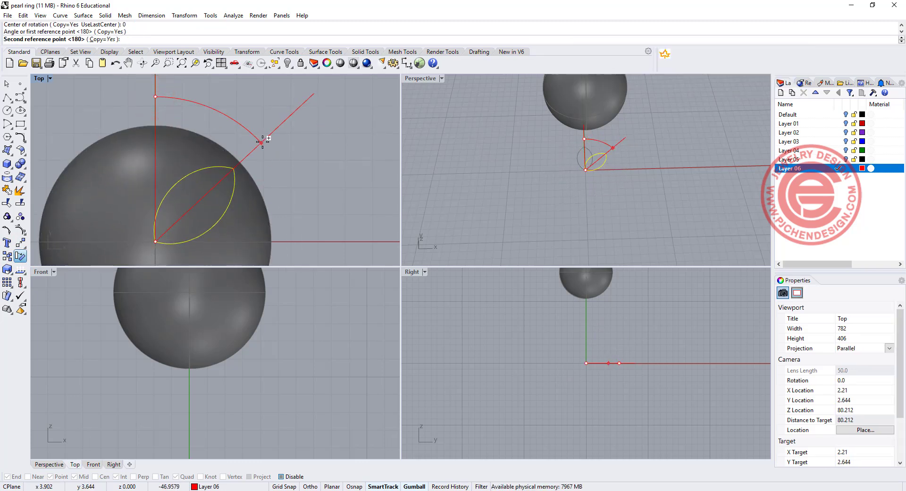
pyautogui.write('-45')
pyautogui.press('Return')
# - Unlock and hide the sphere, and scale the rotated leaf curve down slightly from its base at the origin with object snaps enabled
pyautogui.click(251, 174)
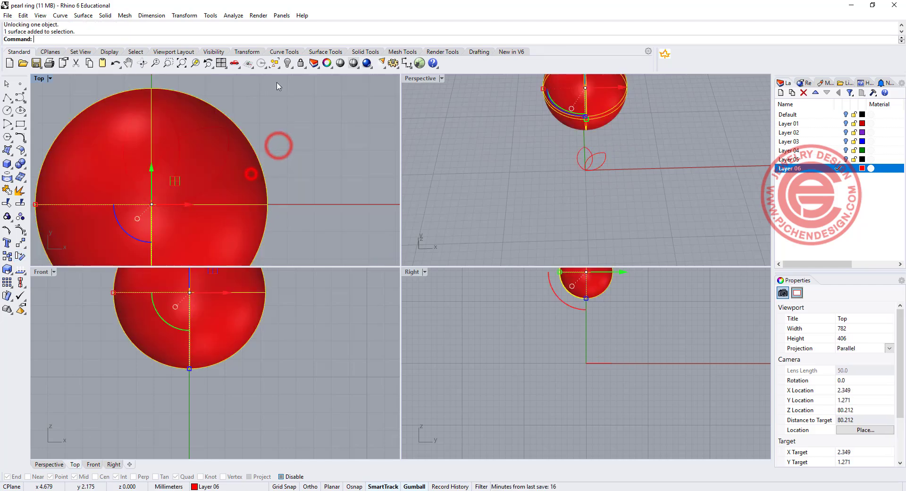
pyautogui.click(285, 63)
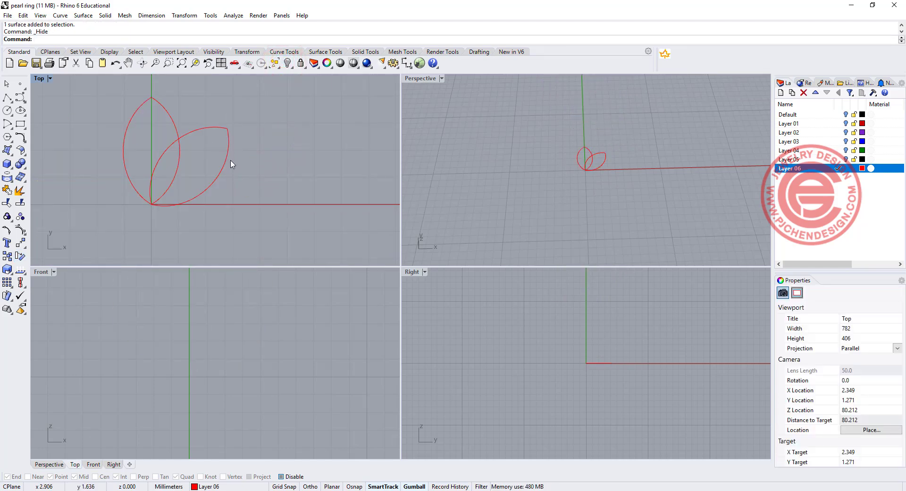
pyautogui.click(227, 161)
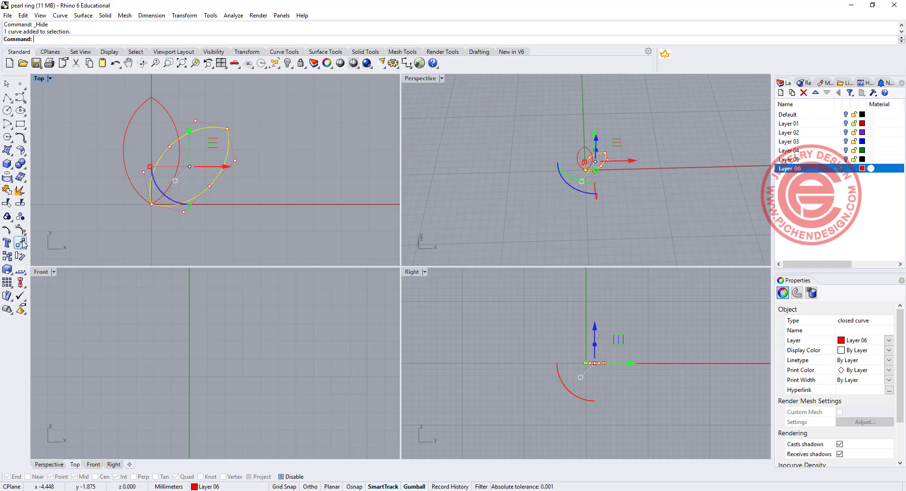
pyautogui.click(8, 269)
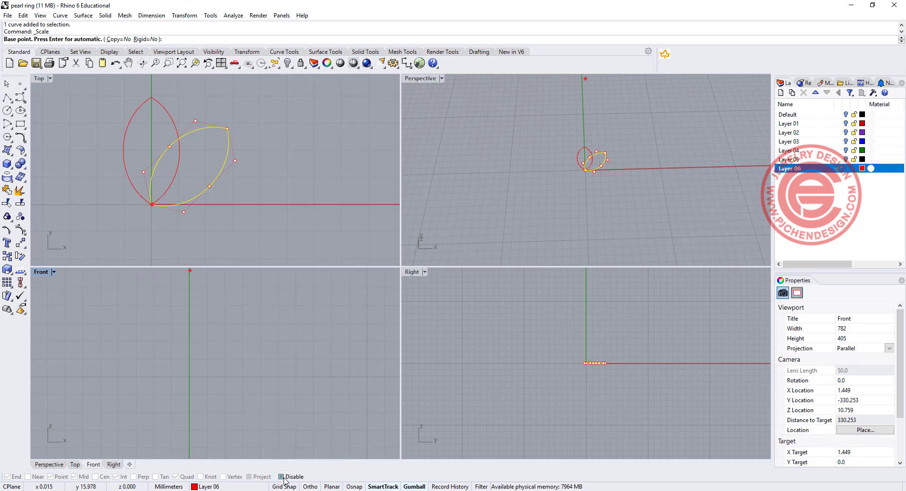
pyautogui.click(282, 477)
pyautogui.click(148, 200)
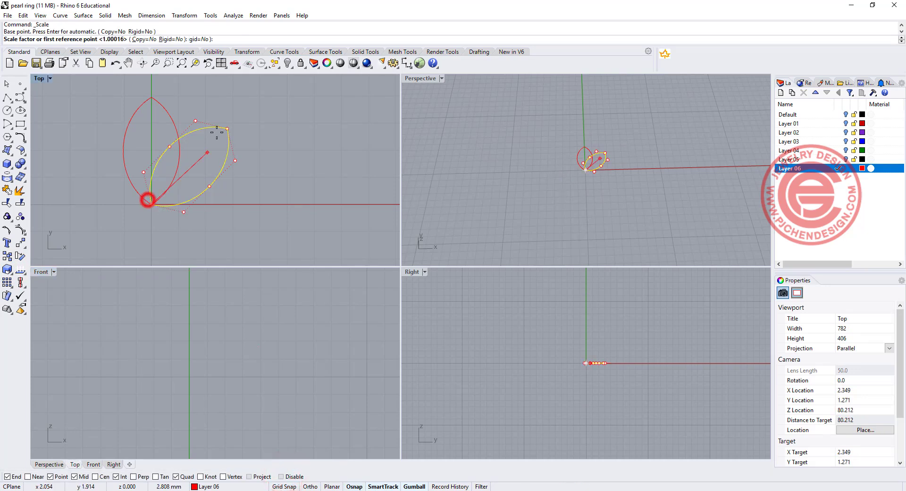
pyautogui.click(227, 129)
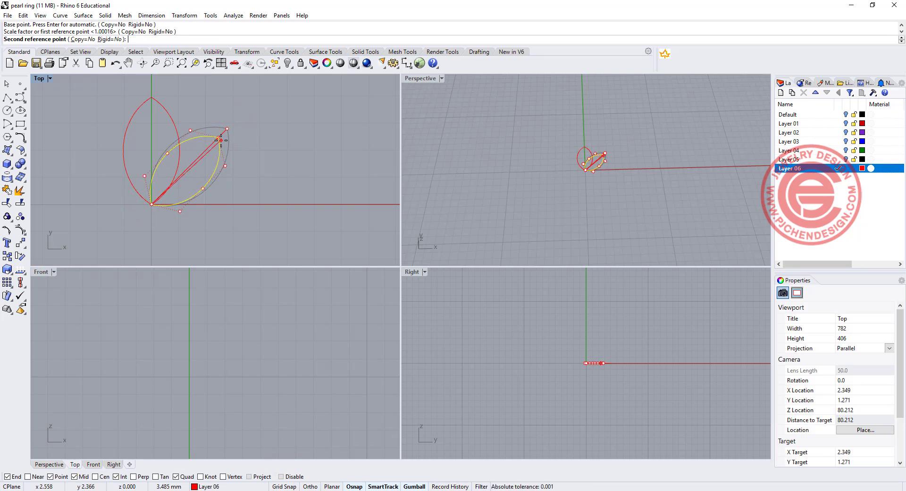
pyautogui.click(217, 142)
# - Offset the upright leaf curve inward by 0.7 mm
pyautogui.moveTo(199, 163); pyautogui.dragTo(195, 186, button='right')
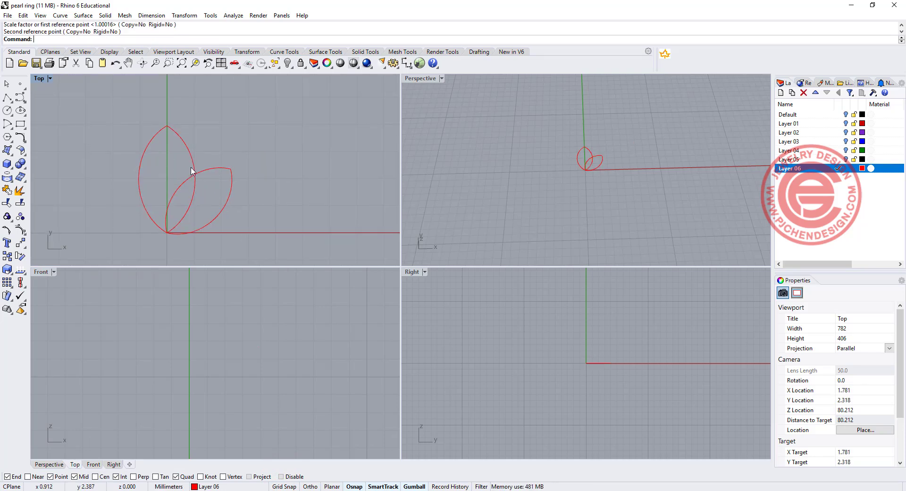
pyautogui.scroll(2, 192, 165)
pyautogui.click(193, 162)
pyautogui.click(21, 137)
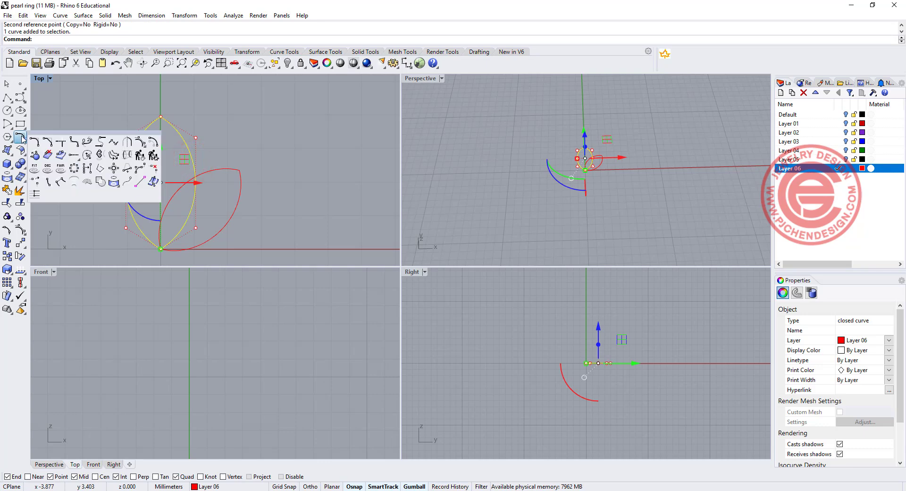
pyautogui.click(154, 141)
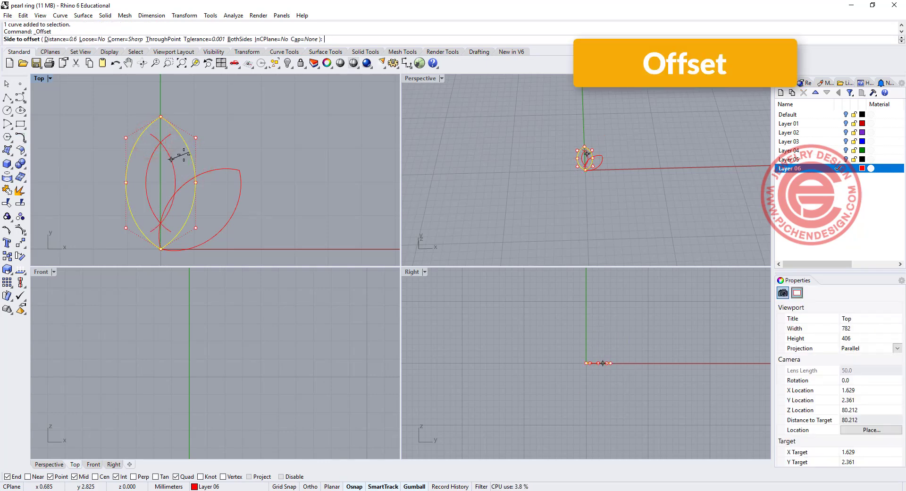
pyautogui.write('0.7')
pyautogui.press('Return')
pyautogui.write('0.7')
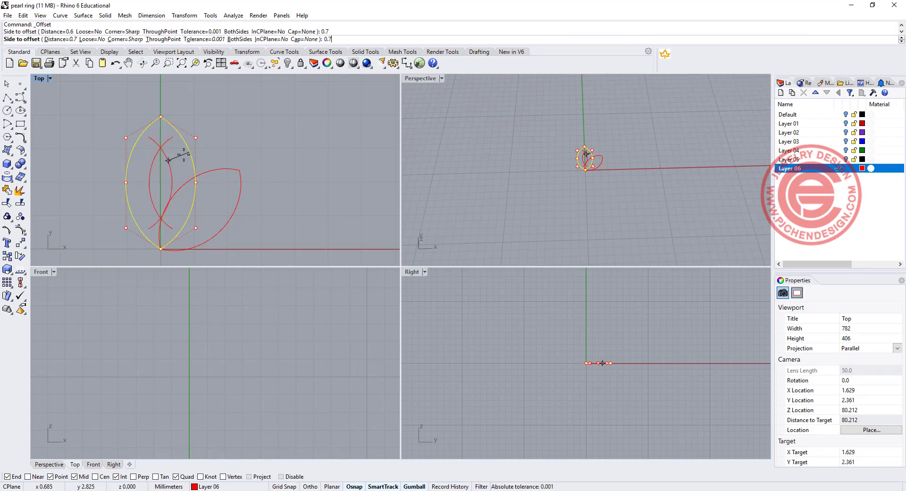
pyautogui.click(180, 153)
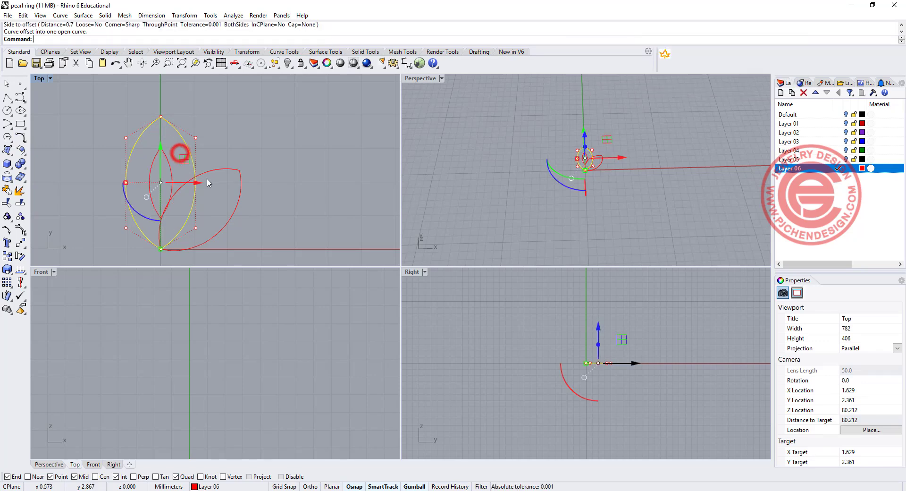
# - Offset the rotated leaf curve inward by the same 0.7 mm distance and show the hidden sphere again
pyautogui.click(213, 169)
pyautogui.press('Return')
pyautogui.click(222, 185)
pyautogui.click(223, 189)
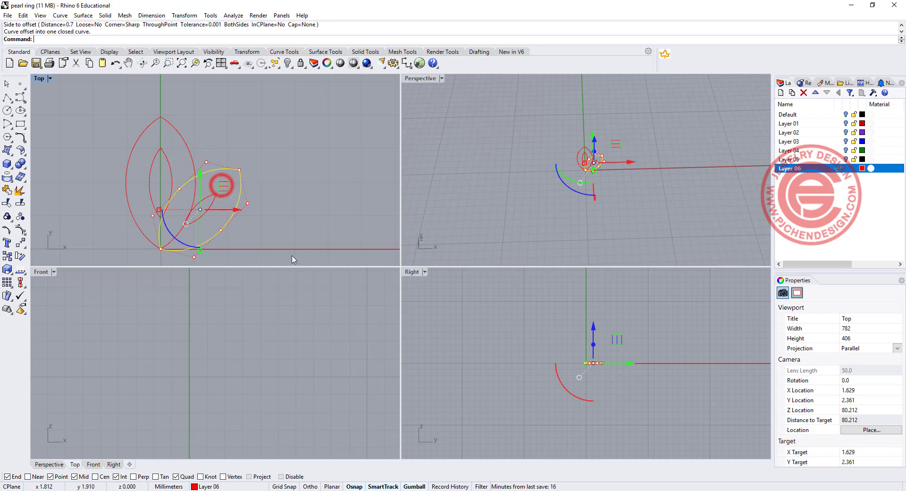
pyautogui.scroll(-3, 235, 197)
pyautogui.click(261, 172)
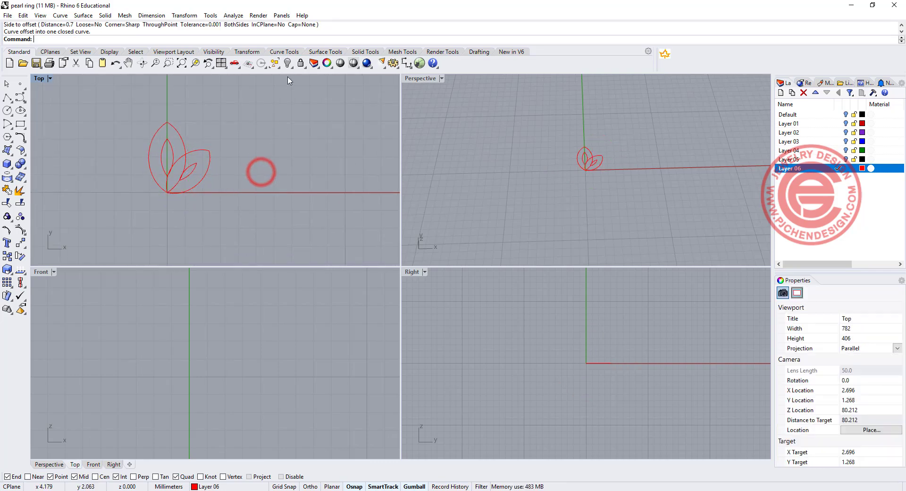
pyautogui.rightClick(287, 63)
pyautogui.click(207, 174)
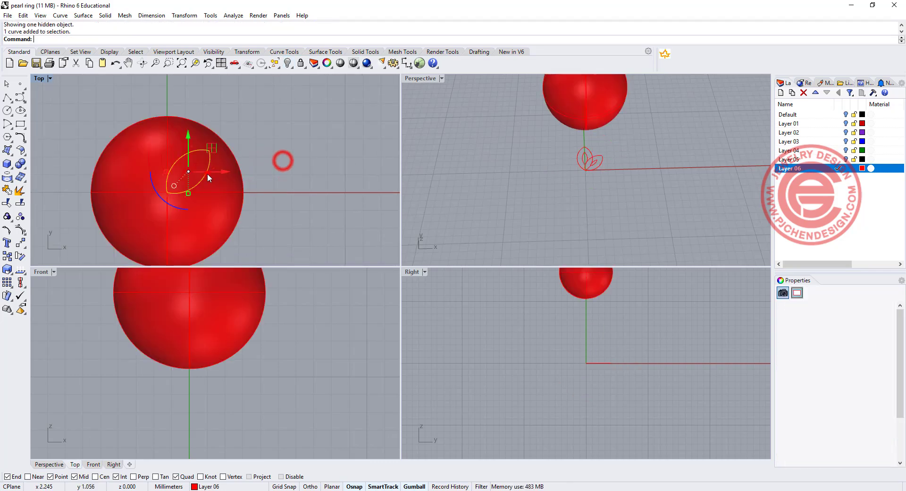
pyautogui.click(231, 173)
pyautogui.click(283, 233)
pyautogui.hotkey('ctrl', 'z')
# - Duplicate the sphere in place by copy and paste, and hide one of the two
pyautogui.click(218, 224)
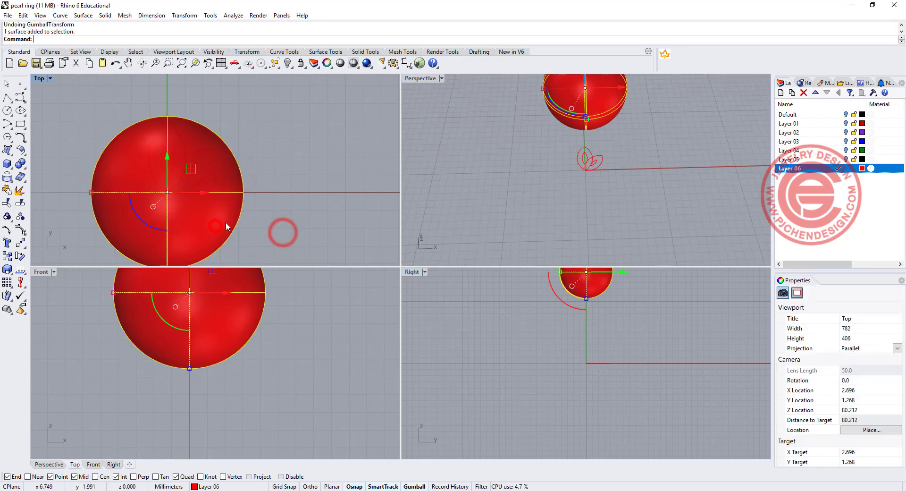
pyautogui.hotkey('ctrl', 'c')
pyautogui.hotkey('ctrl', 'v')
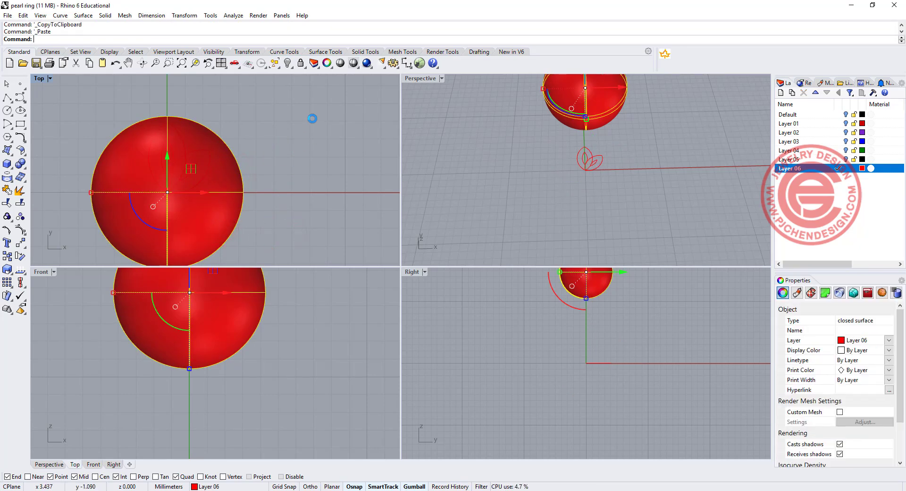
pyautogui.click(286, 65)
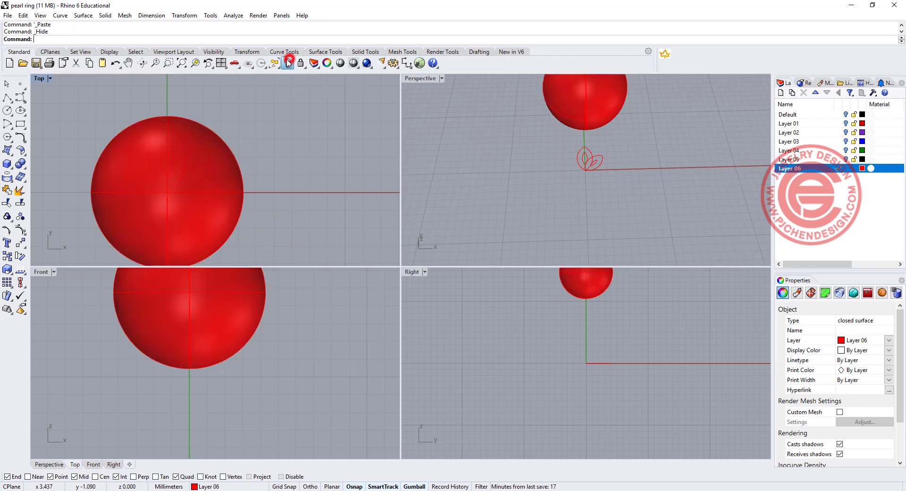
# - Trim the visible sphere in the Top view with the upright leaf curve and its offset, removing the outside and the inner opening
pyautogui.click(211, 222)
pyautogui.scroll(2, 187, 169)
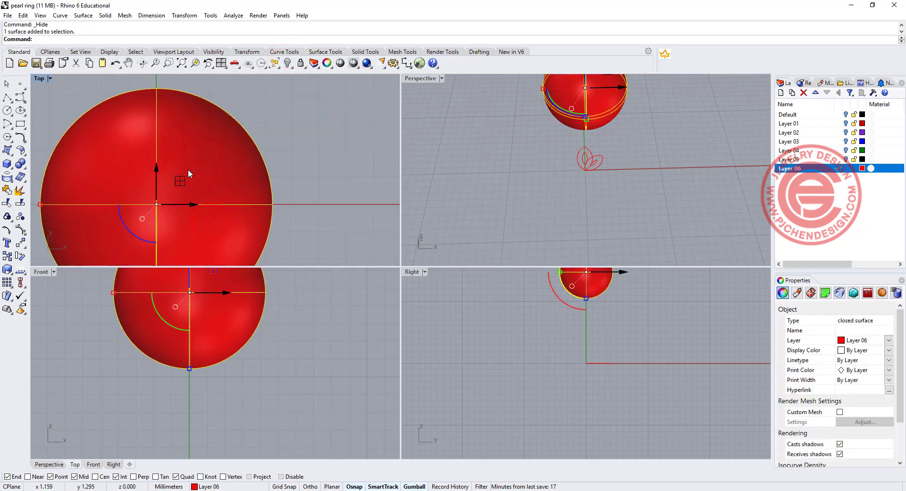
pyautogui.click(175, 121)
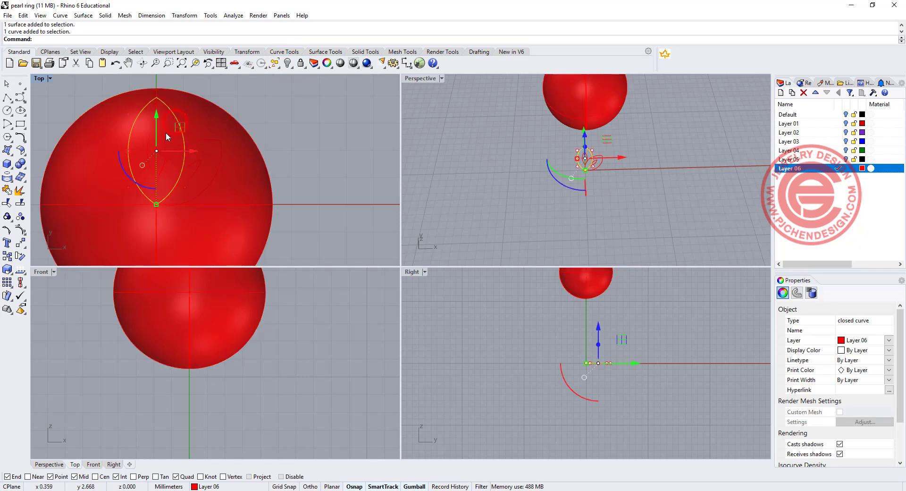
pyautogui.keyDown('shift'); pyautogui.click(165, 133); pyautogui.keyUp('shift')
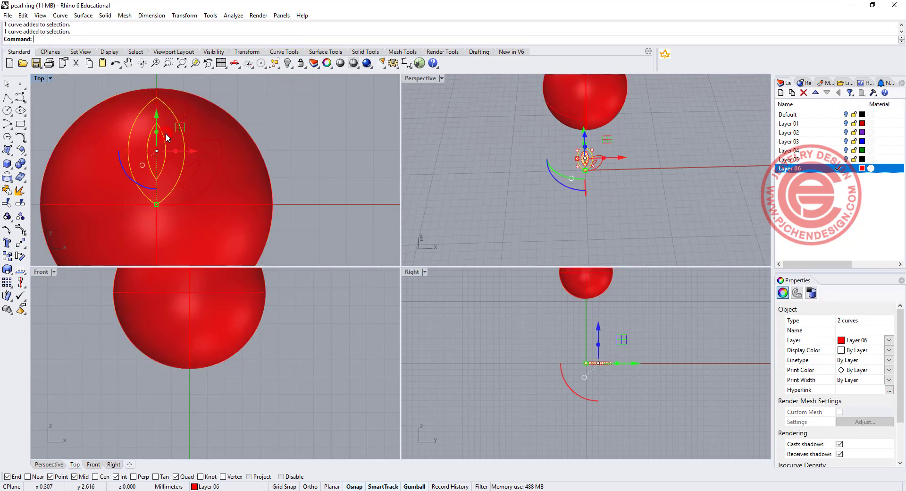
pyautogui.click(7, 192)
pyautogui.click(75, 162)
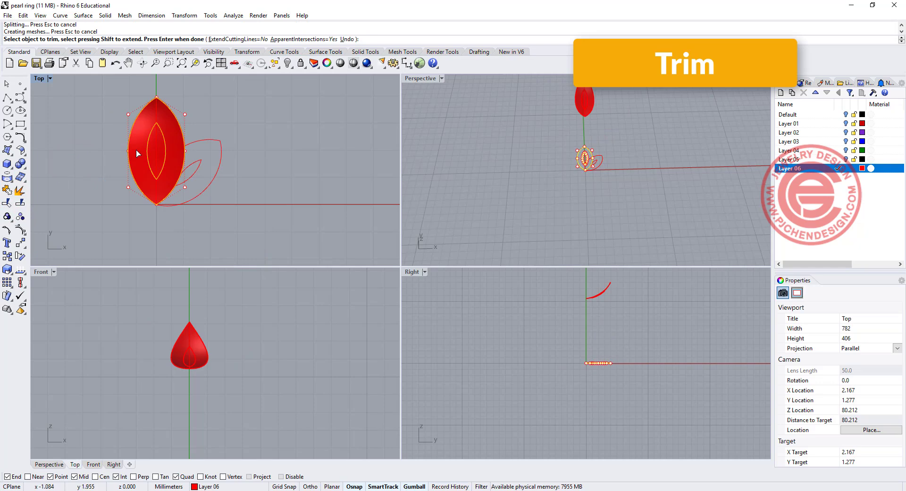
pyautogui.click(153, 146)
pyautogui.click(153, 156)
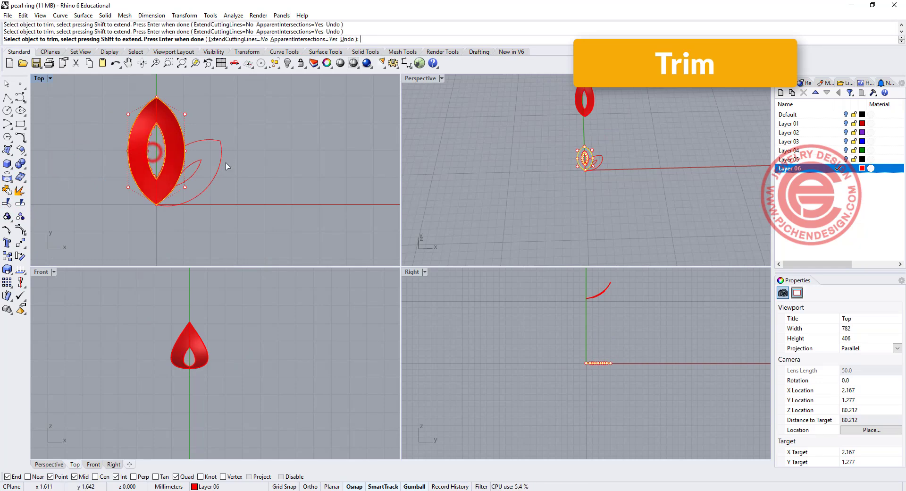
pyautogui.rightClick(271, 157)
# - Delete the leftover upper leaf-shaped piece of the trimmed sphere, keeping the lower one
pyautogui.moveTo(480, 196); pyautogui.dragTo(557, 136, button='right')
pyautogui.click(607, 124)
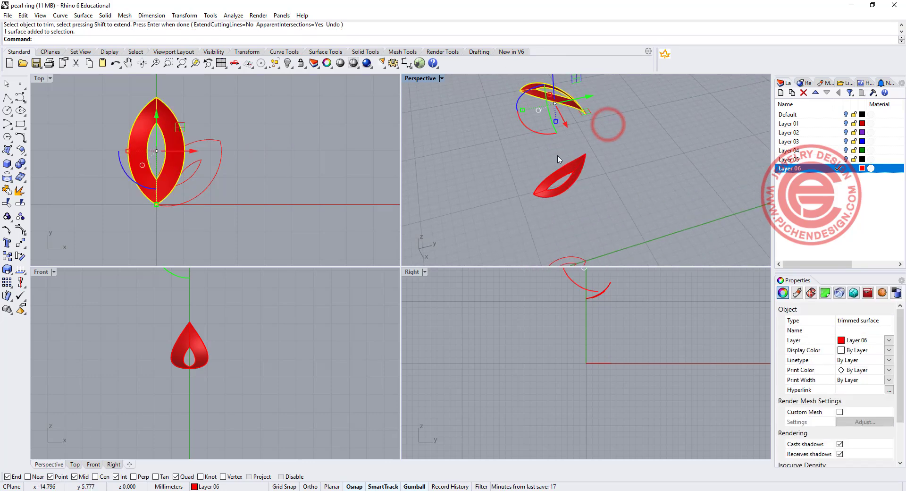
pyautogui.press('Delete')
# - Thicken the remaining upright leaf surface into a solid by offsetting it outward 0.7 mm with Offset Surface
pyautogui.scroll(5, 566, 184)
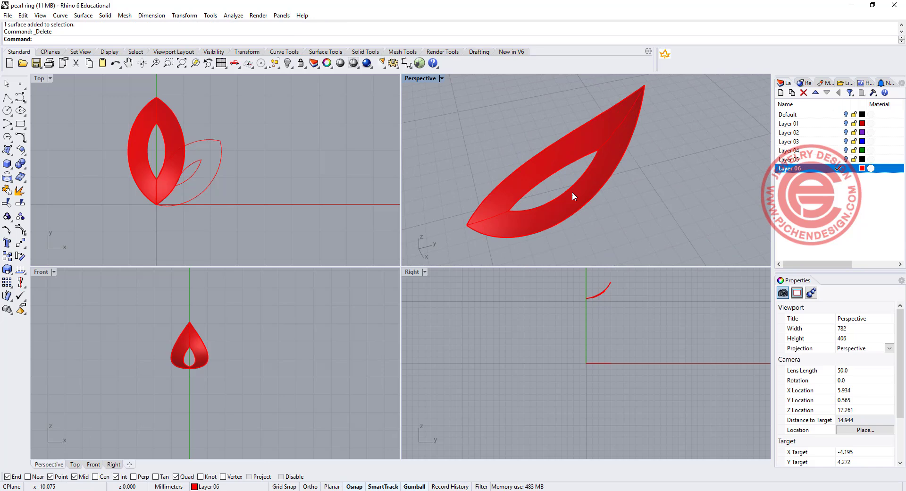
pyautogui.click(594, 196)
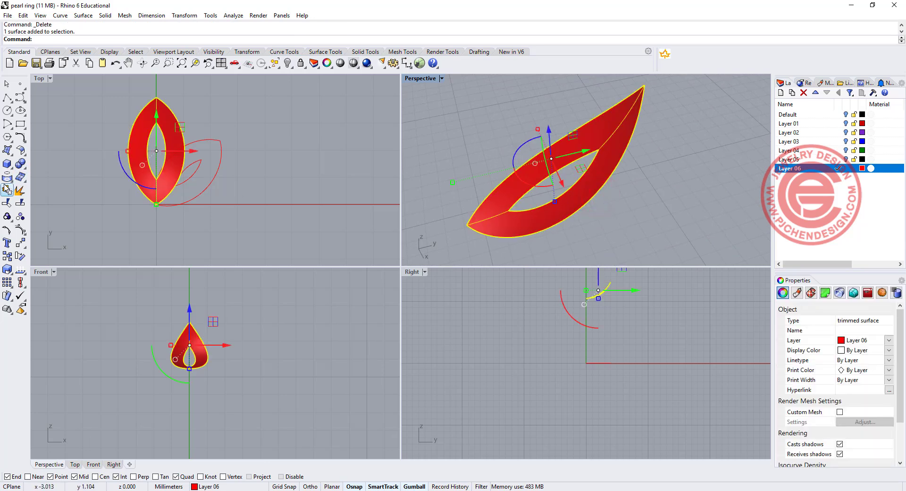
pyautogui.click(21, 150)
pyautogui.click(46, 170)
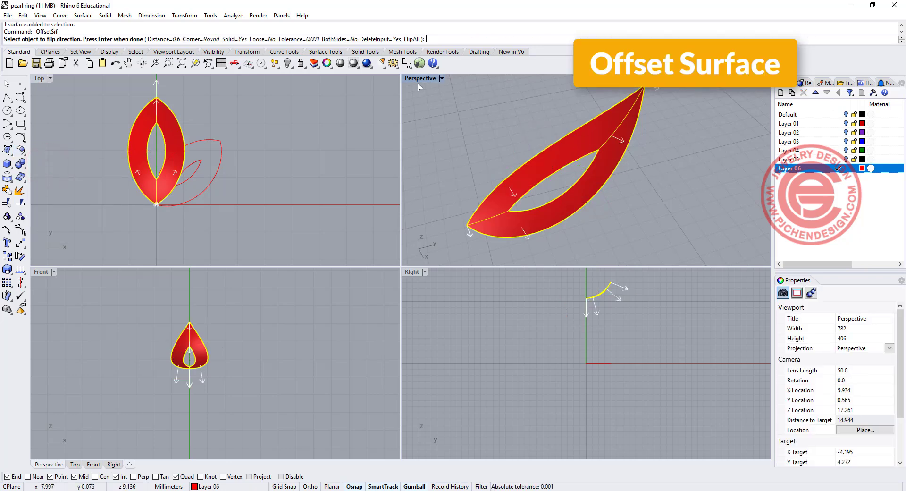
pyautogui.click(263, 83)
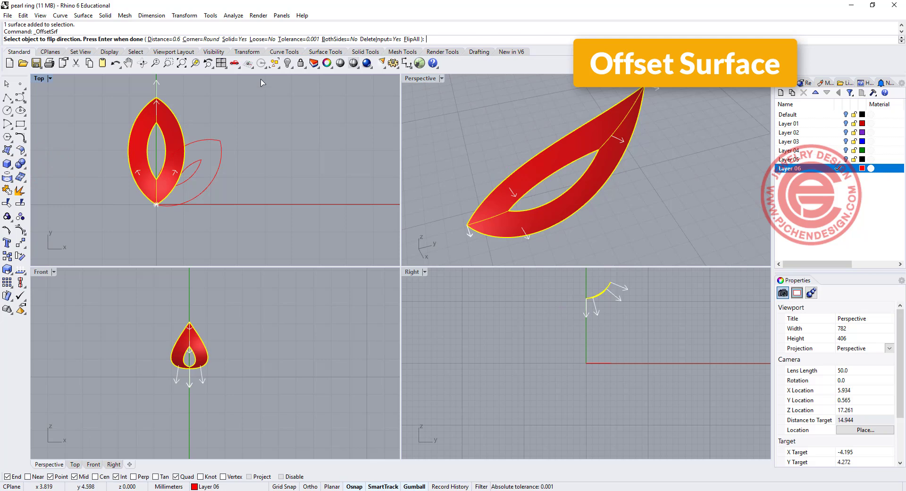
pyautogui.click(171, 39)
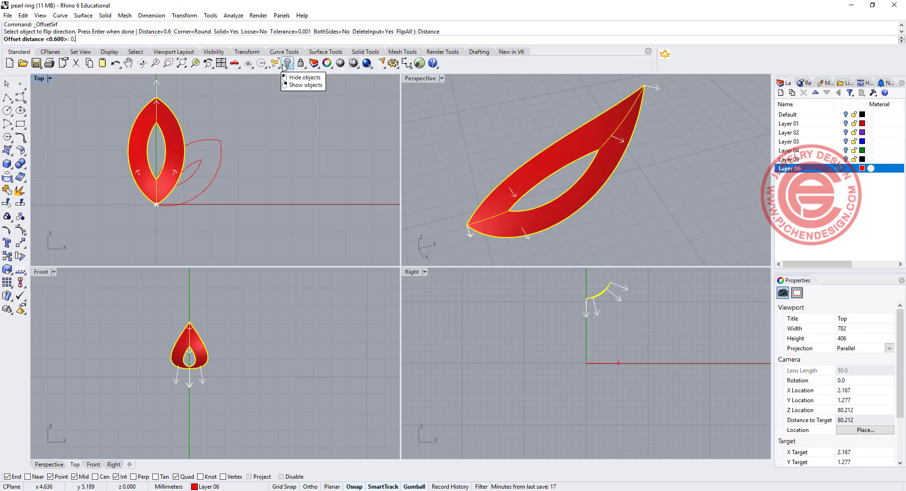
pyautogui.press('Return')
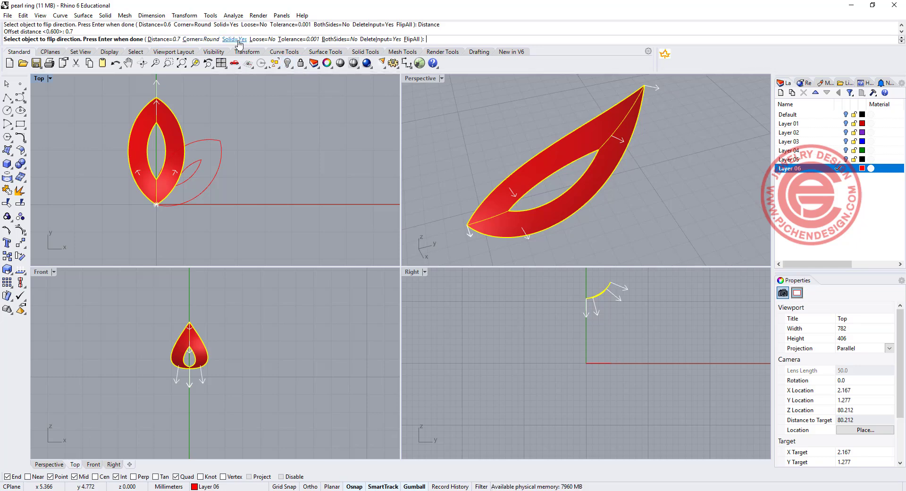
pyautogui.rightClick(667, 207)
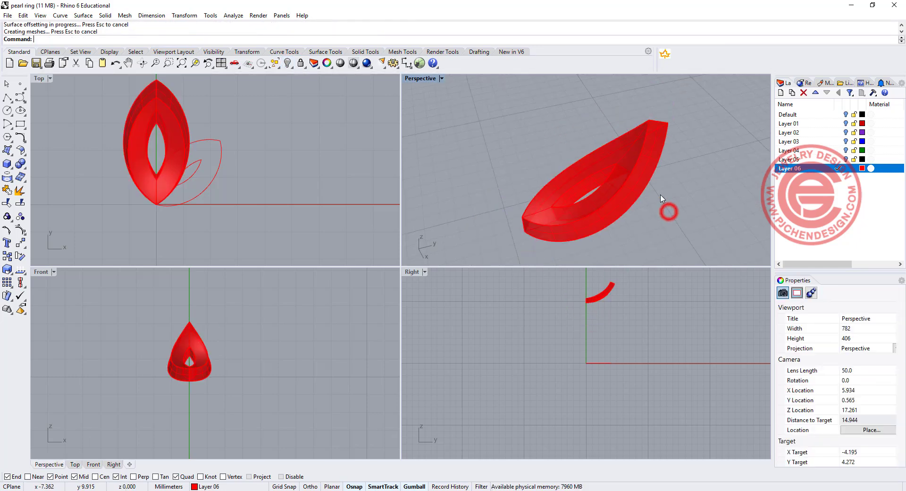
pyautogui.moveTo(662, 199); pyautogui.dragTo(674, 181, button='right')
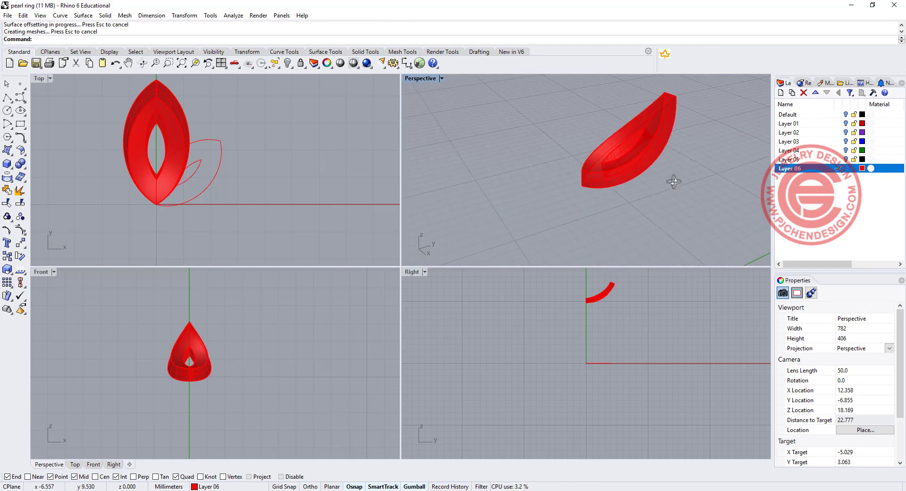
# - Show the hidden sphere again, duplicate it in place by copy and paste, and hide one of the two
pyautogui.click(197, 173)
pyautogui.keyDown('shift'); pyautogui.click(222, 166); pyautogui.keyUp('shift')
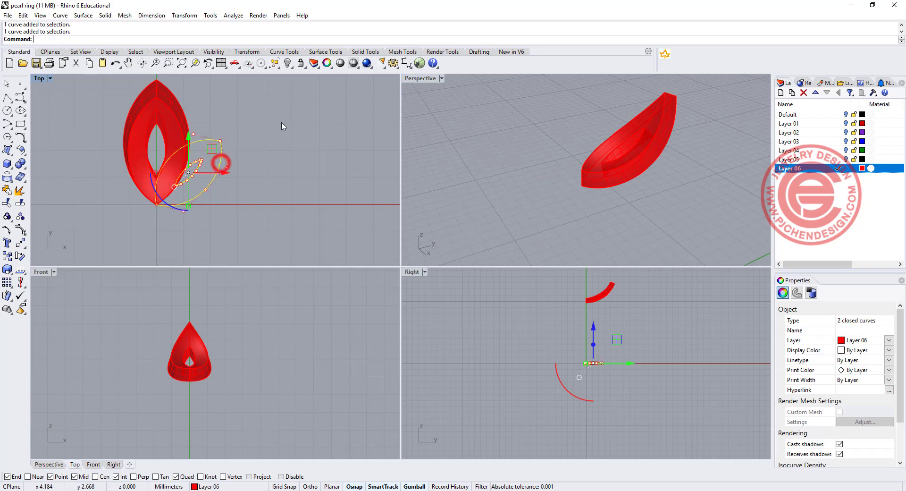
pyautogui.rightClick(287, 63)
pyautogui.click(305, 140)
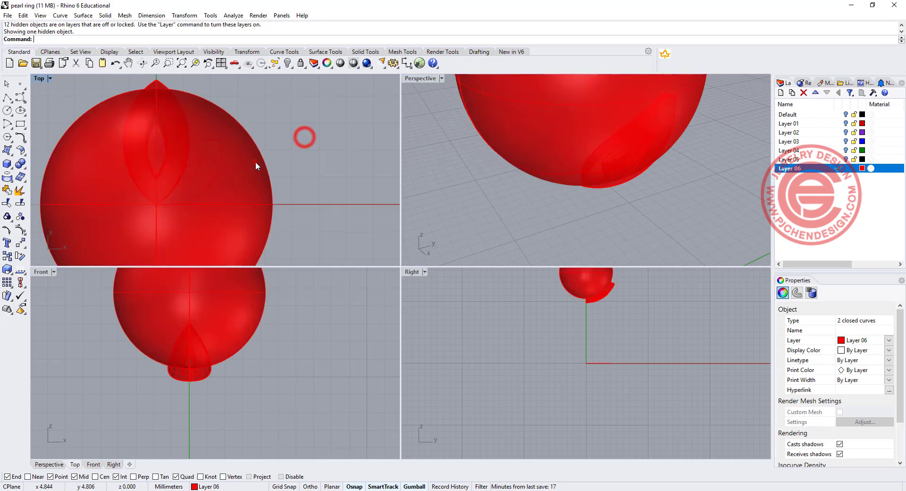
pyautogui.click(256, 161)
pyautogui.hotkey('ctrl', 'c')
pyautogui.hotkey('ctrl', 'v')
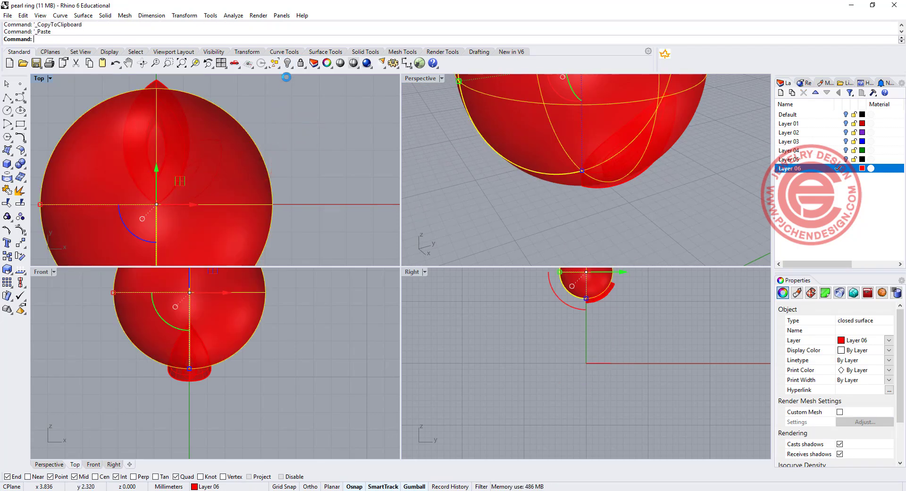
pyautogui.click(287, 63)
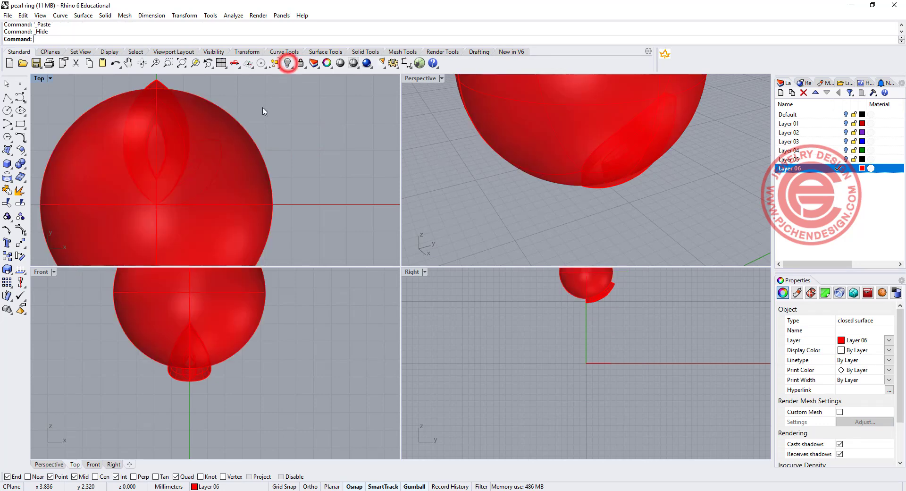
# - Trim the visible sphere in the Top view with the rotated leaf curve and its offset, leaving only the lower leaf-shaped rim
pyautogui.click(222, 172)
pyautogui.click(216, 171)
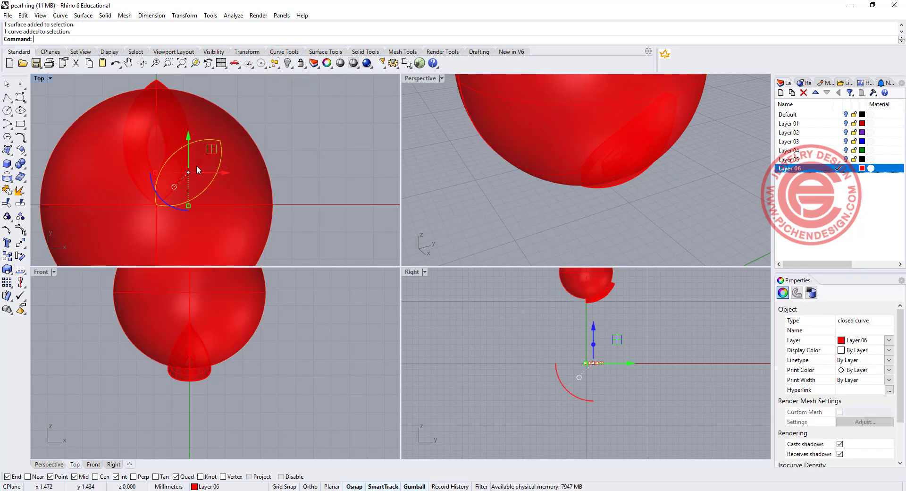
pyautogui.keyDown('shift'); pyautogui.click(196, 166); pyautogui.keyUp('shift')
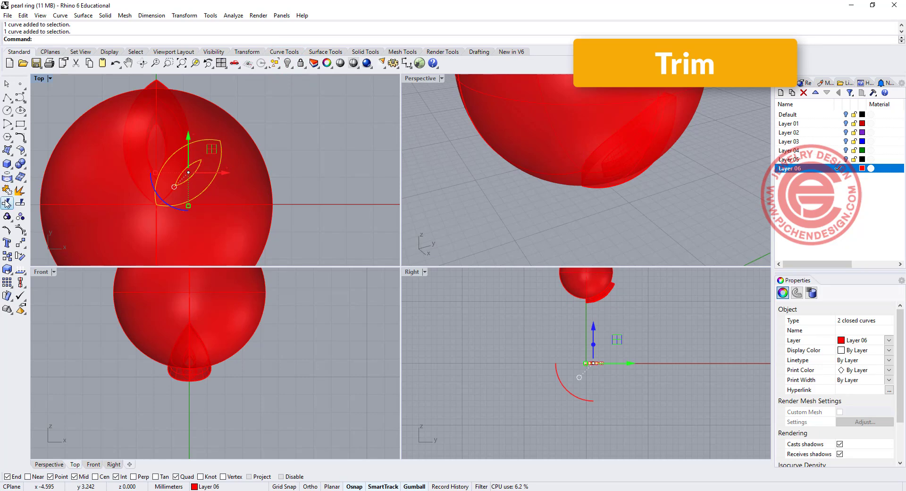
pyautogui.click(8, 204)
pyautogui.click(249, 169)
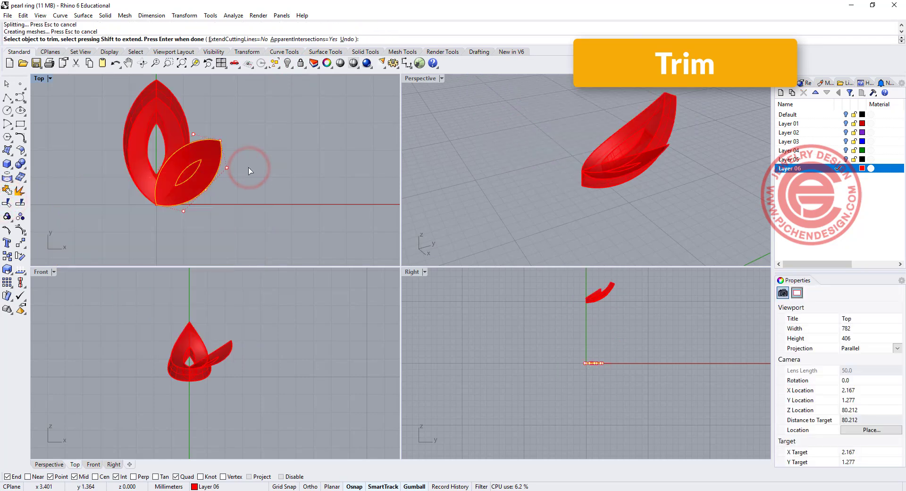
pyautogui.scroll(5, 199, 169)
pyautogui.click(203, 168)
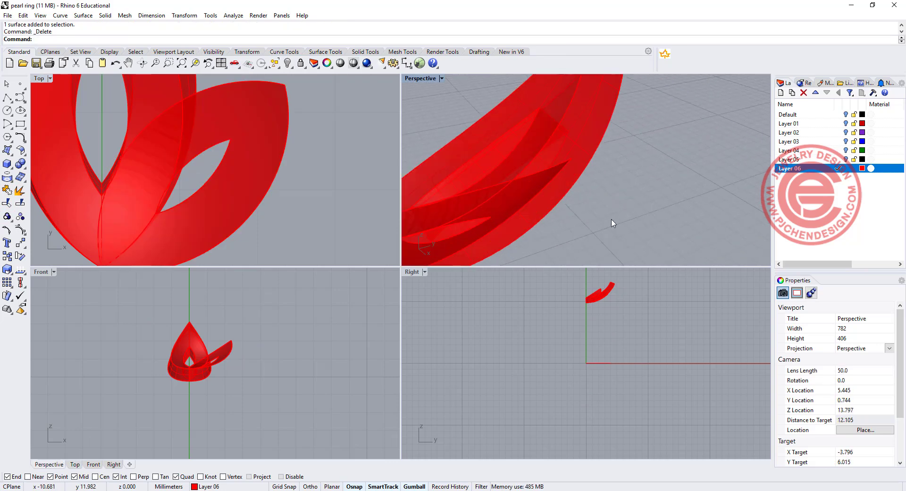
# - Thicken the rotated leaf surface into a solid by offsetting it outward 0.55 mm with Offset Surface
pyautogui.moveTo(613, 221); pyautogui.dragTo(684, 186, button='right')
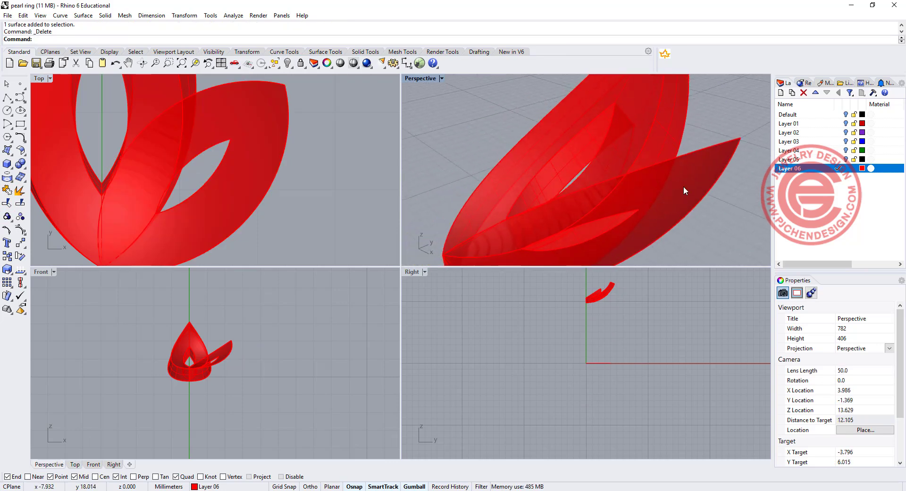
pyautogui.click(684, 186)
pyautogui.scroll(-5, 648, 197)
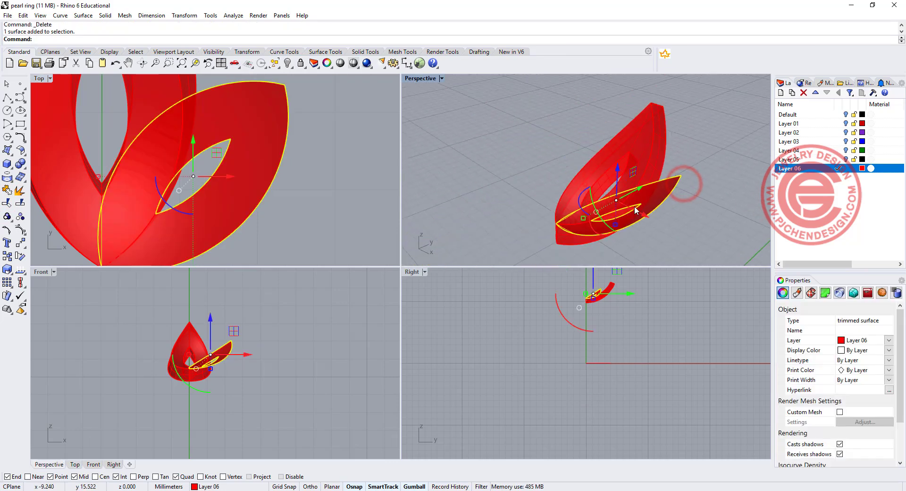
pyautogui.click(26, 154)
pyautogui.click(47, 169)
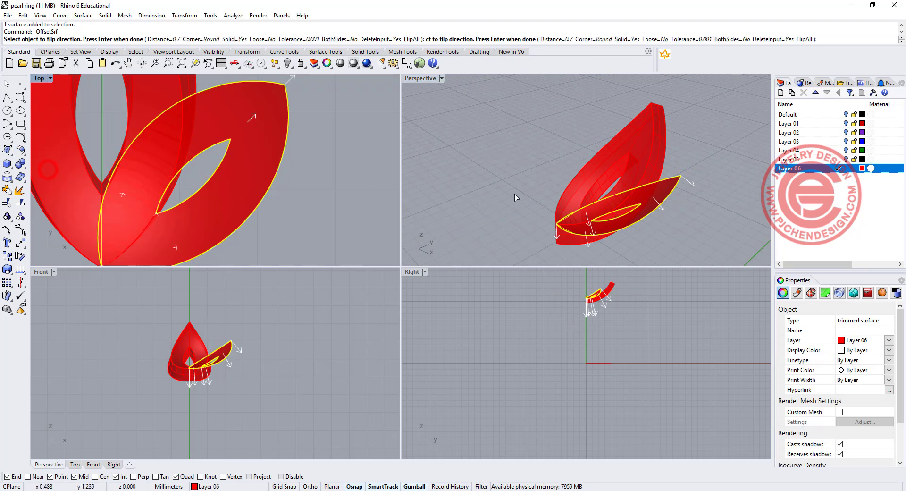
pyautogui.click(163, 39)
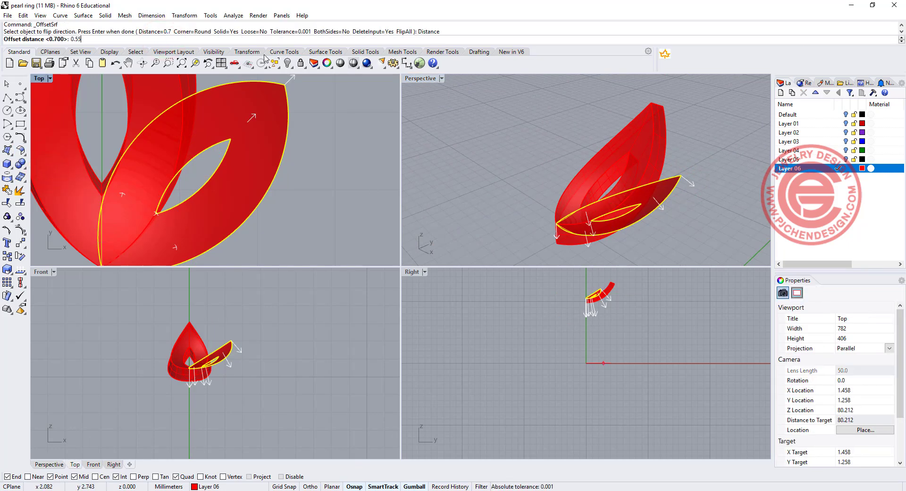
pyautogui.press('Return')
pyautogui.rightClick(534, 141)
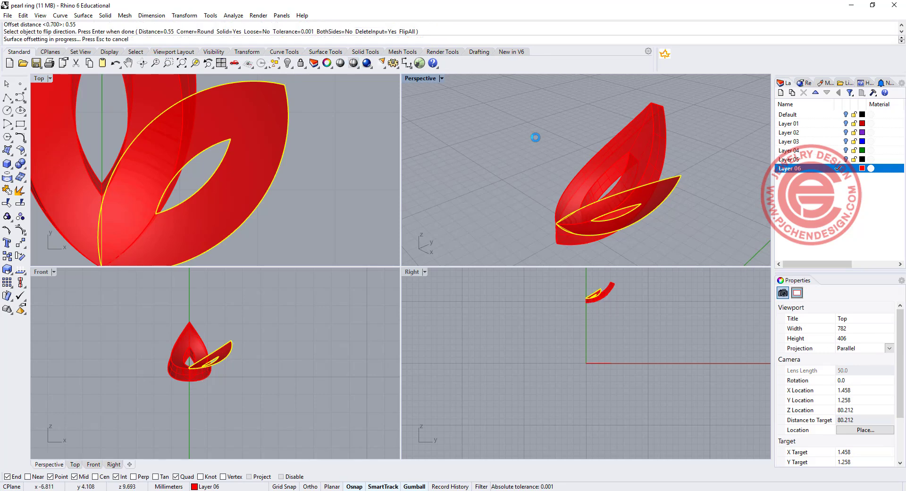
# - Fillet the two outline edges on the upright leaf's outer face with a 0.15 mm radius in the maximized Perspective view
pyautogui.scroll(-6, 690, 215)
pyautogui.moveTo(690, 214); pyautogui.dragTo(587, 162, button='right')
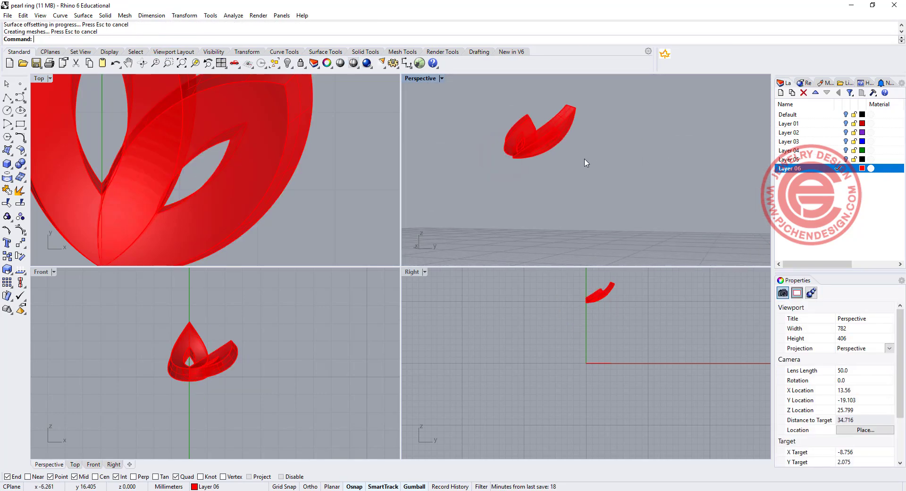
pyautogui.scroll(6, 521, 134)
pyautogui.doubleClick(423, 78)
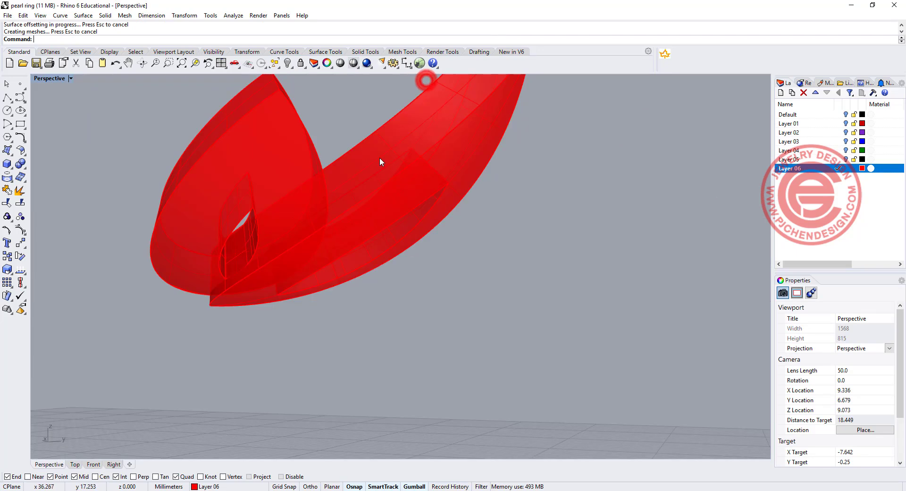
pyautogui.moveTo(324, 200); pyautogui.dragTo(311, 222, button='right')
pyautogui.click(20, 164)
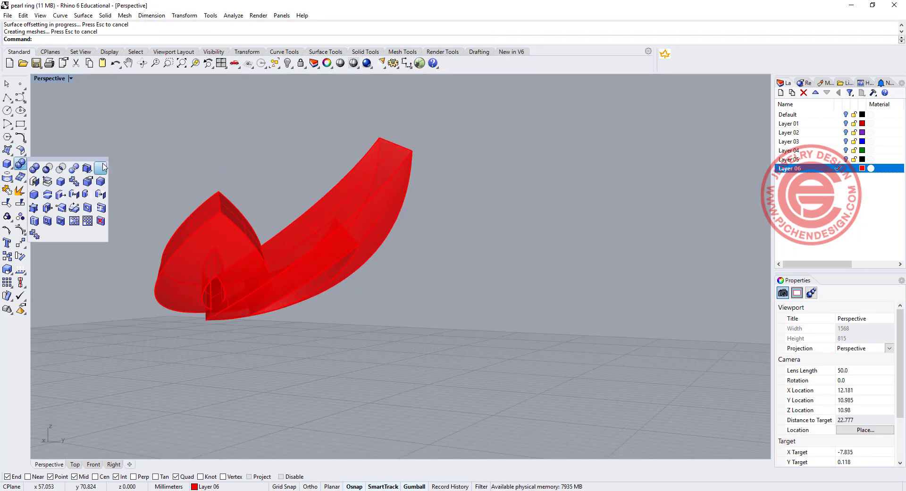
pyautogui.click(101, 182)
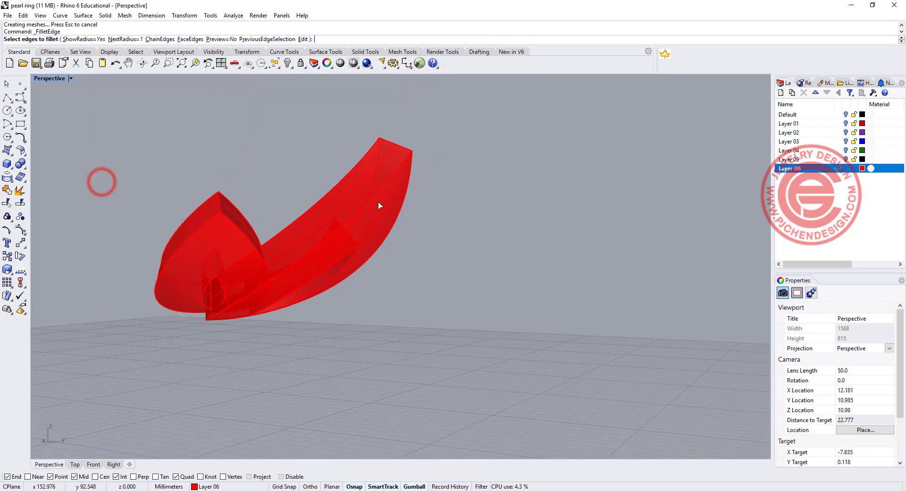
pyautogui.write('0')
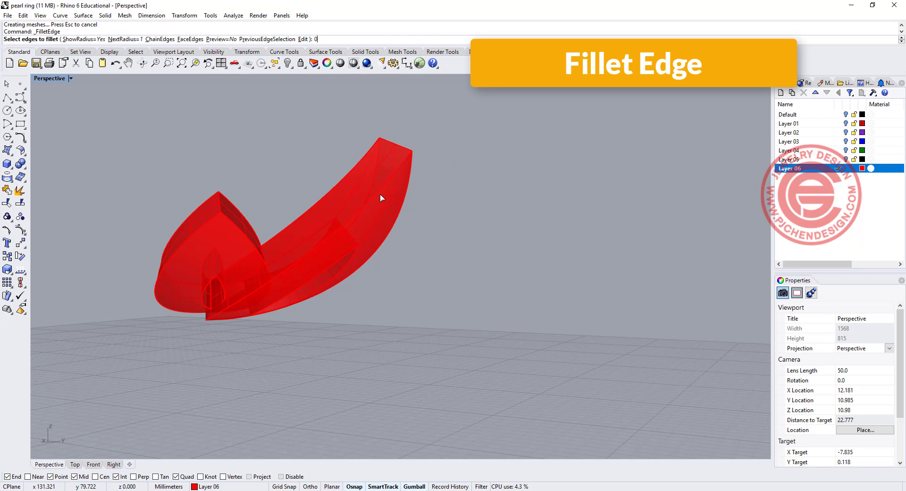
pyautogui.write('.2')
pyautogui.press('Return')
pyautogui.write('0.15')
pyautogui.press('Return')
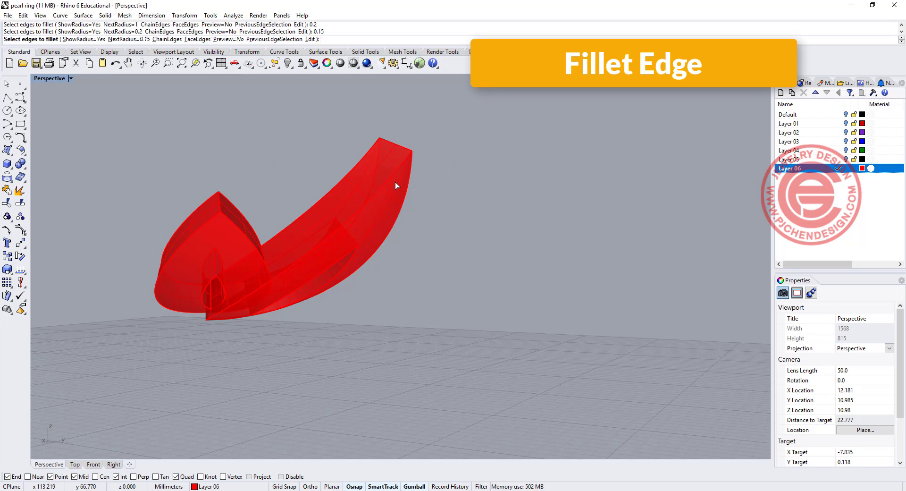
pyautogui.click(405, 170)
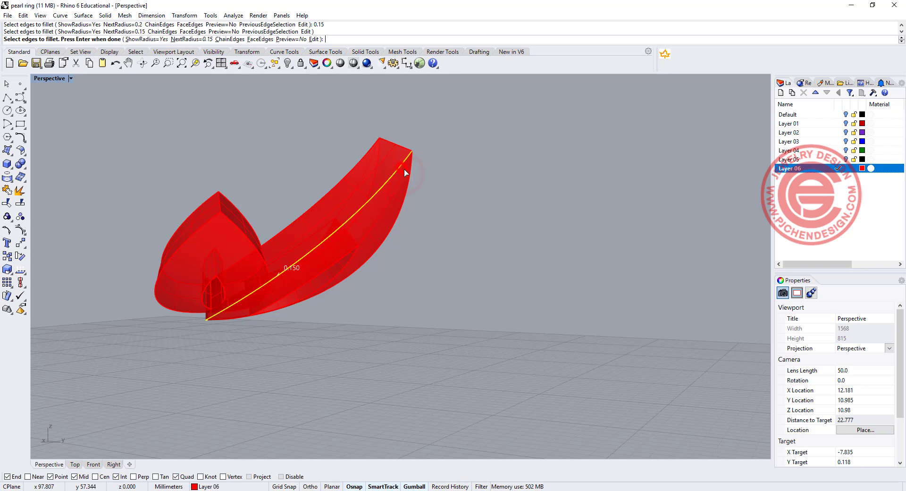
pyautogui.click(411, 178)
pyautogui.press('Return')
# - Fillet the upright leaf's opening edges and the rotated leaf's outline and opening edges on their outer faces, using the 0.15 mm radius
pyautogui.moveTo(384, 252); pyautogui.dragTo(373, 229, button='right')
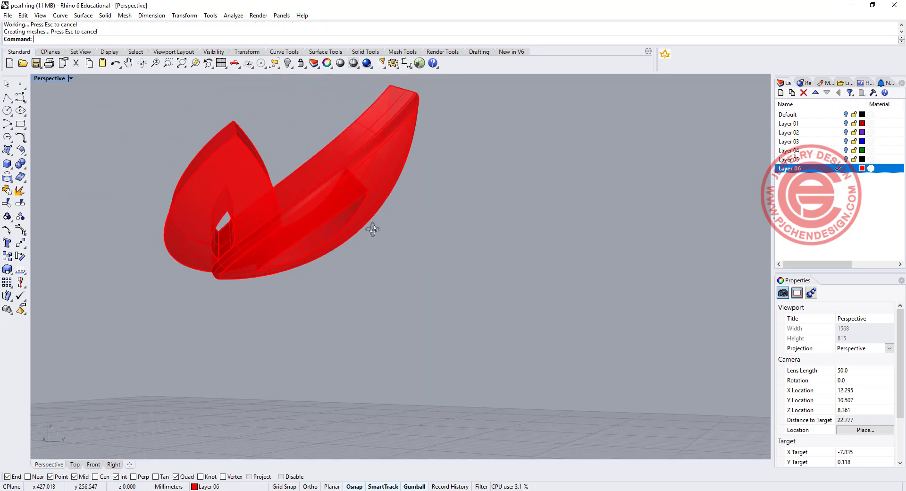
pyautogui.press('Return')
pyautogui.click(356, 199)
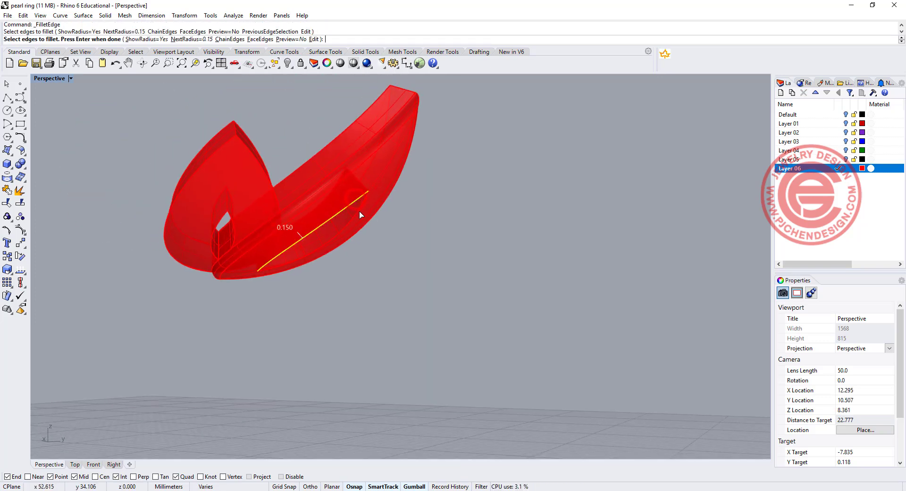
pyautogui.click(264, 170)
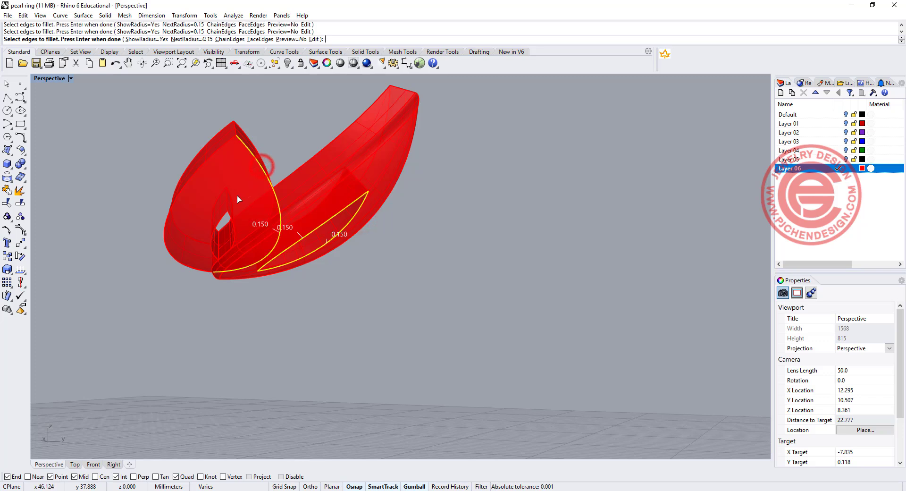
pyautogui.click(232, 220)
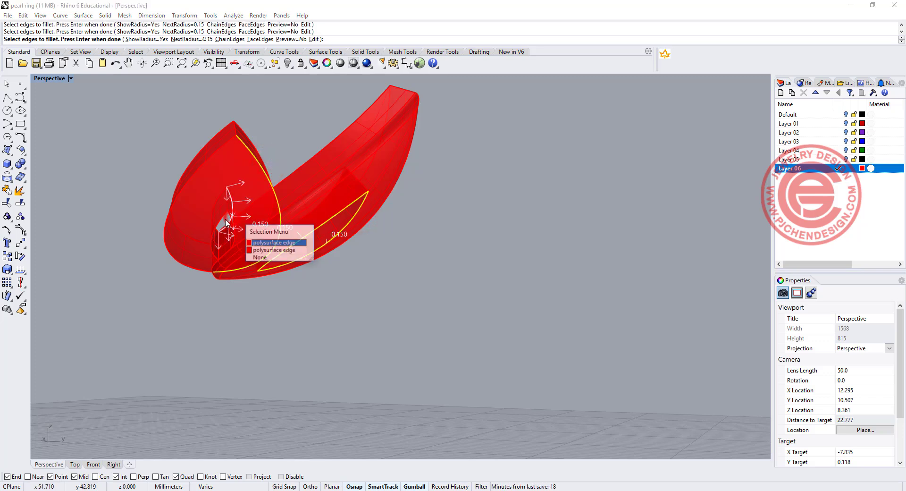
pyautogui.click(243, 241)
pyautogui.click(206, 161)
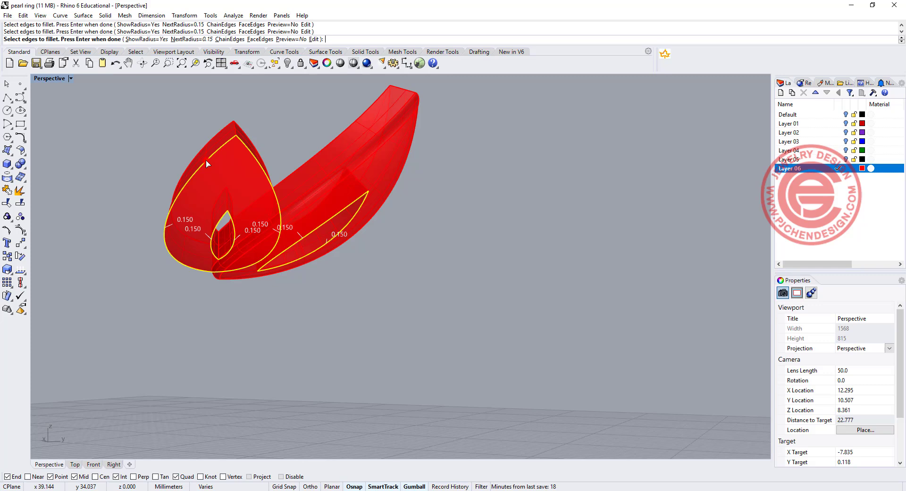
pyautogui.rightClick(439, 251)
pyautogui.rightClick(439, 250)
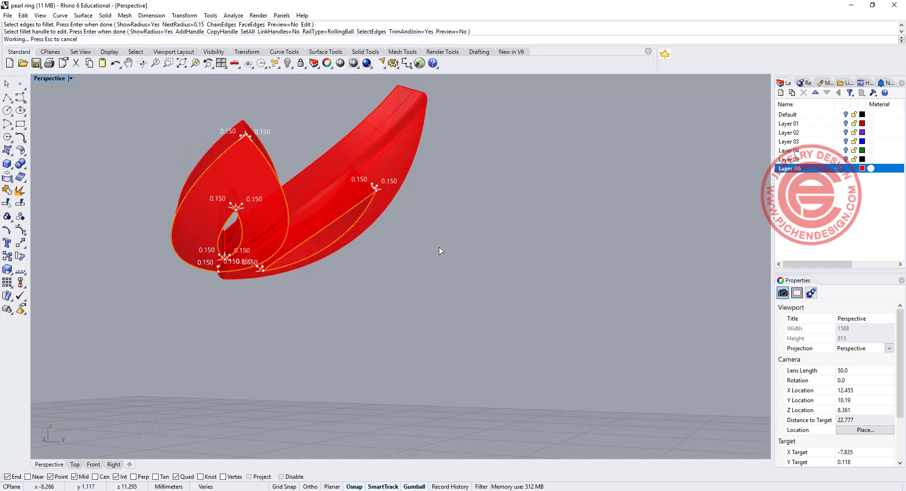
# - Check the object type of the two filleted leaf shapes
pyautogui.moveTo(439, 250); pyautogui.dragTo(409, 202, button='right')
pyautogui.click(337, 155)
pyautogui.keyDown('shift'); pyautogui.click(237, 152); pyautogui.keyUp('shift')
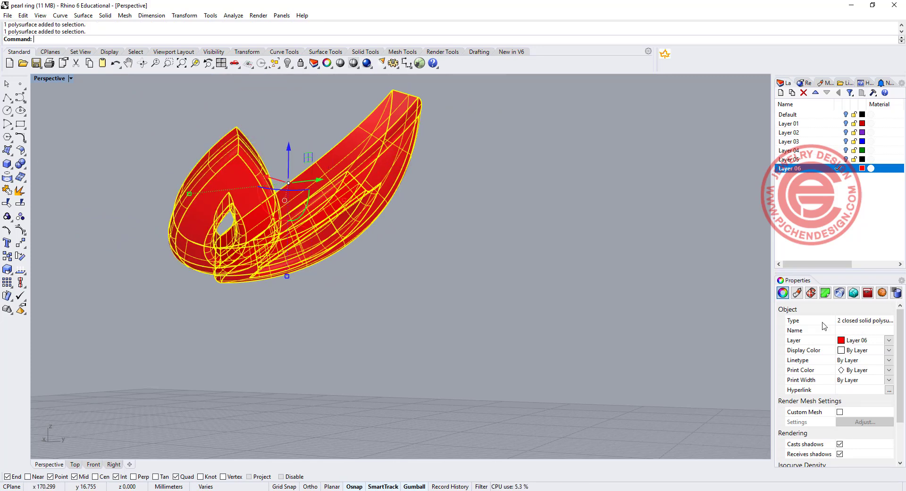
pyautogui.click(510, 257)
# - Polar array the two leaf solids around the origin in the Top view with 4 items over 360 degrees
pyautogui.doubleClick(50, 79)
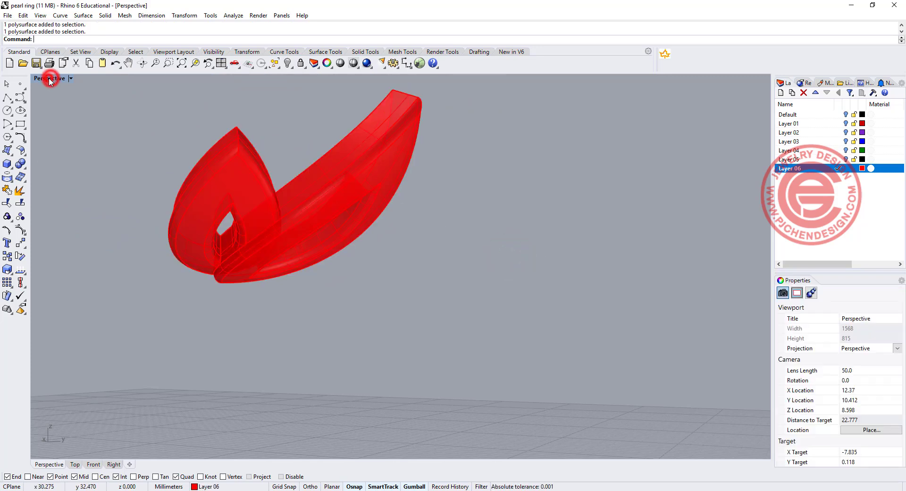
pyautogui.moveTo(253, 193); pyautogui.dragTo(239, 183, button='right')
pyautogui.scroll(2, 212, 166)
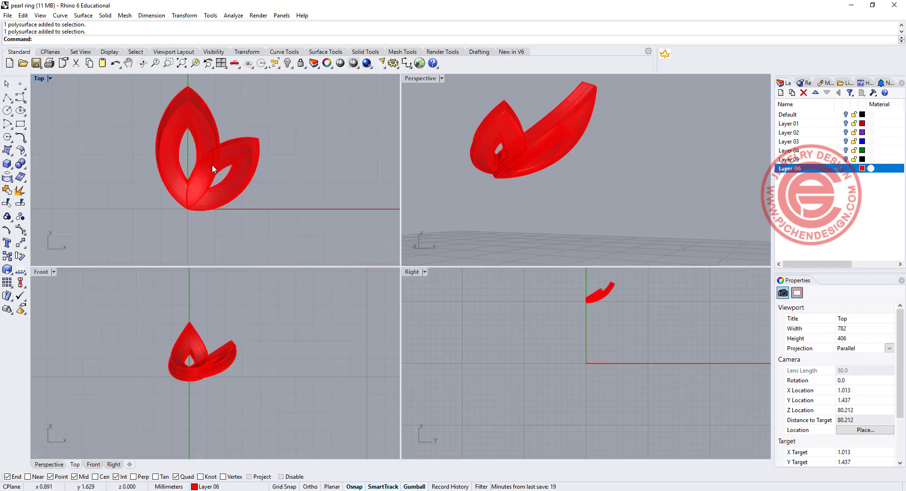
pyautogui.click(235, 155)
pyautogui.keyDown('shift'); pyautogui.click(199, 120); pyautogui.keyUp('shift')
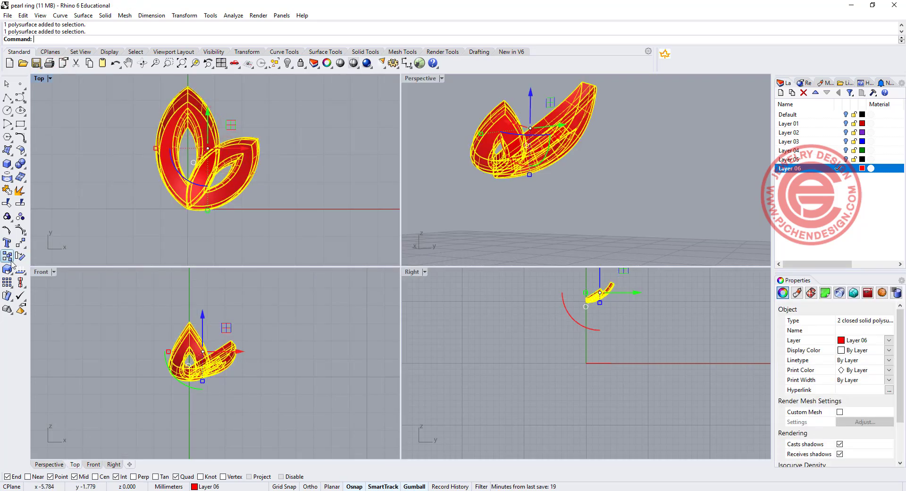
pyautogui.click(10, 287)
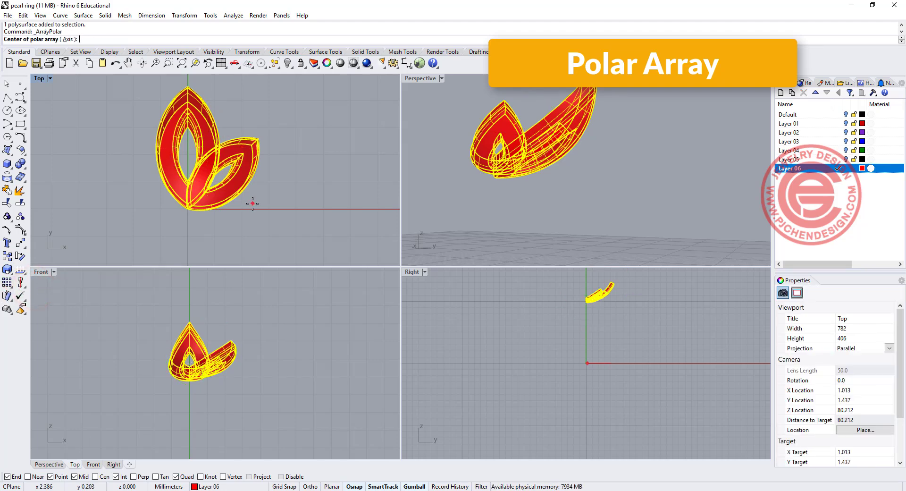
pyautogui.press('Return')
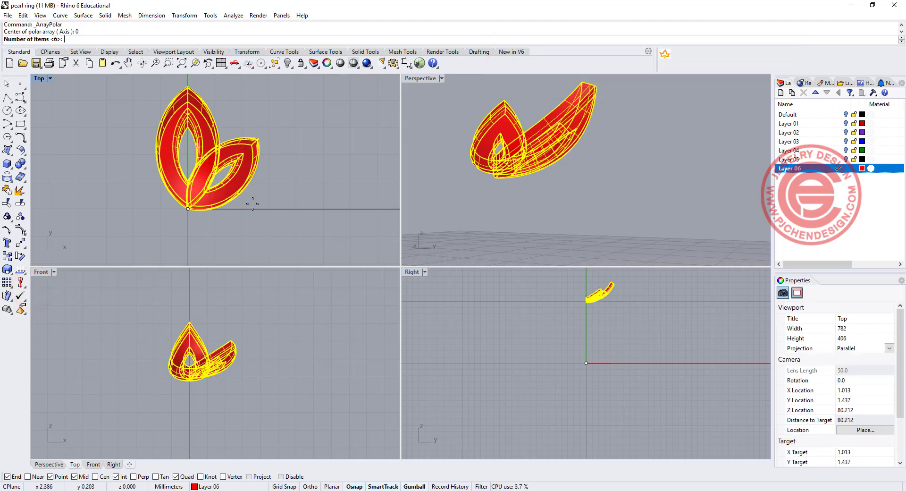
pyautogui.write('4')
pyautogui.press('Return')
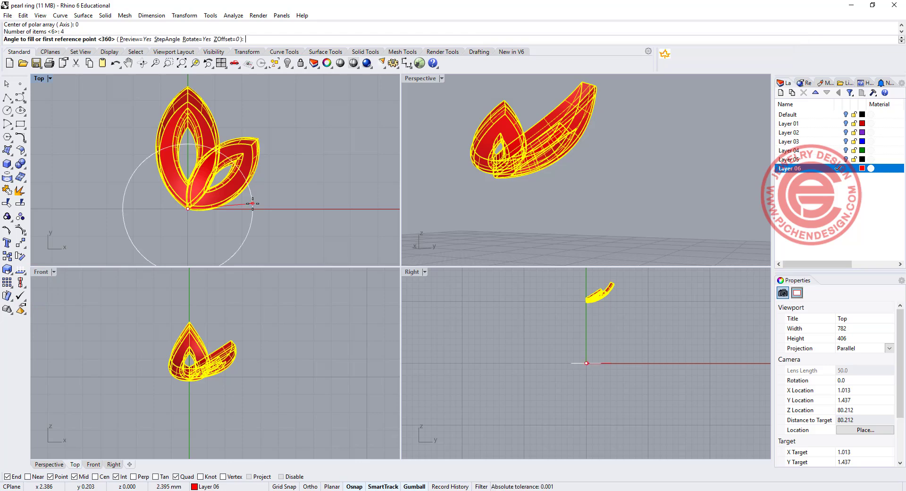
pyautogui.press('Return')
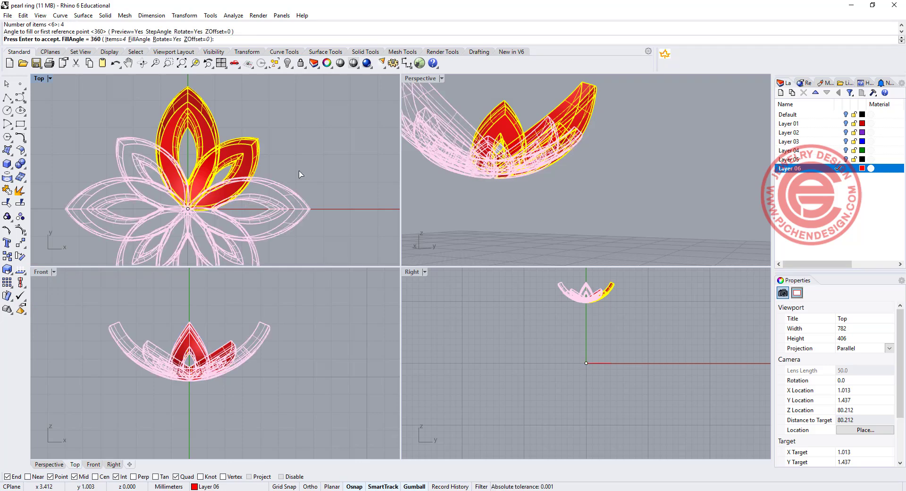
pyautogui.press('Return')
pyautogui.click(583, 193)
# - Unhide the pearl sphere and set its display color to white
pyautogui.scroll(-6, 536, 134)
pyautogui.moveTo(536, 134); pyautogui.dragTo(559, 186, button='right')
pyautogui.scroll(6, 547, 186)
pyautogui.scroll(-6, 134, 347)
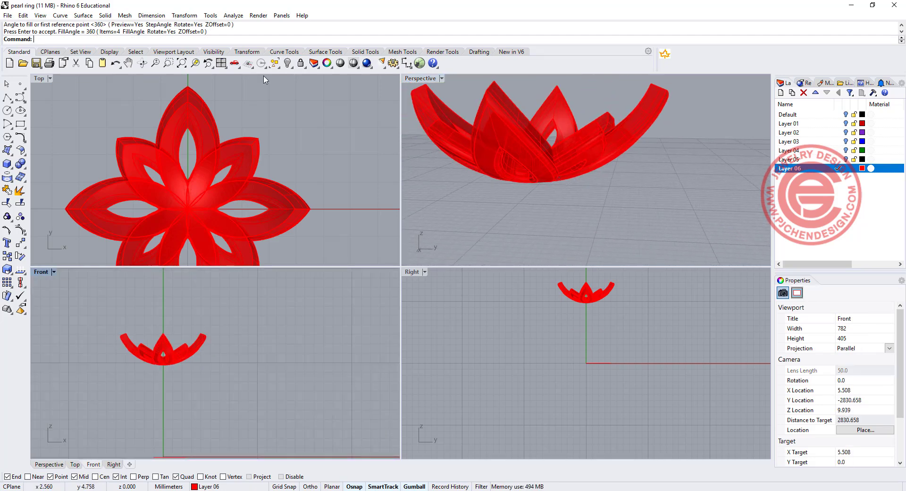
pyautogui.click(287, 63)
pyautogui.click(229, 235)
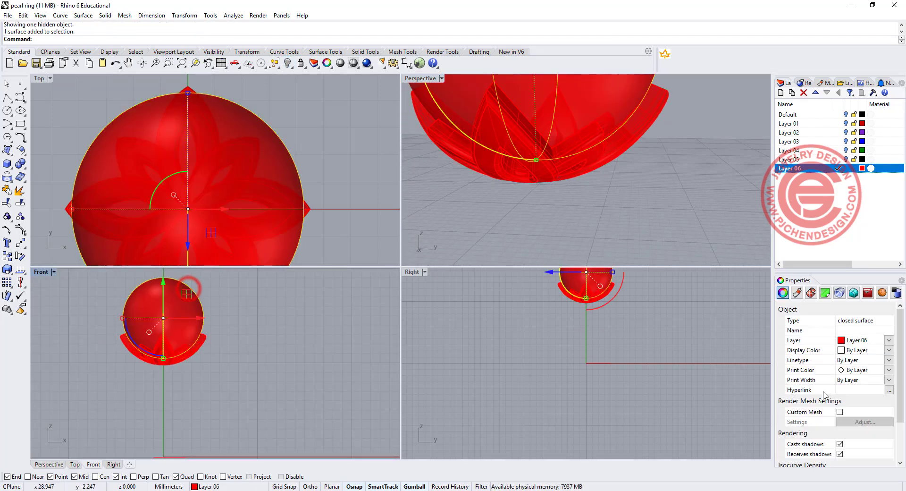
pyautogui.click(889, 352)
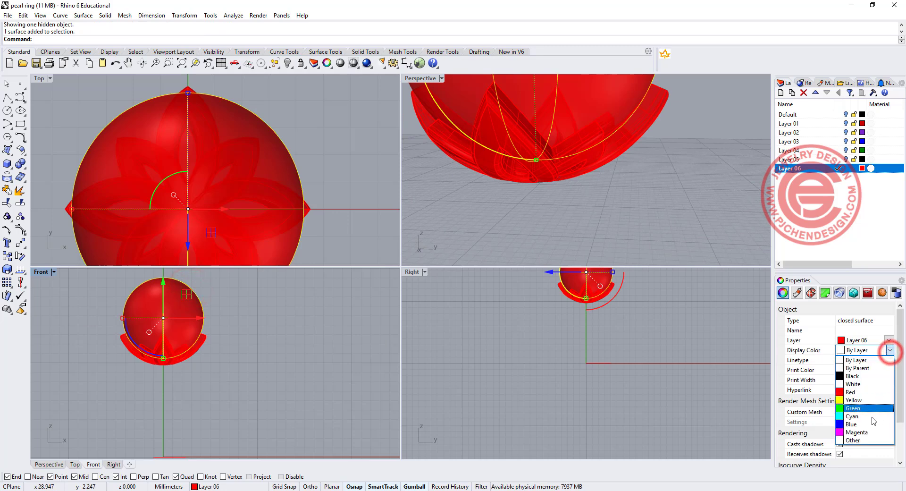
pyautogui.click(863, 441)
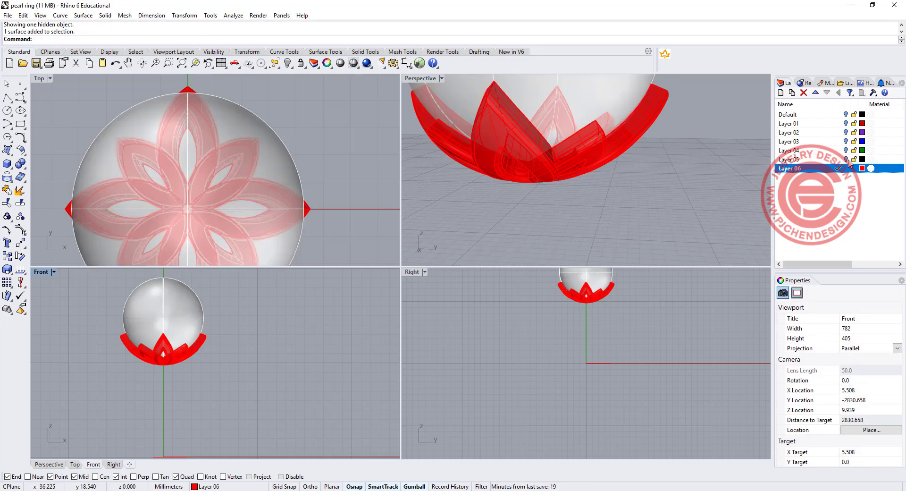
# - Turn on Layer 05 and lower the pearl and leaf setting slightly in the Front view to meet the top of the band
pyautogui.click(847, 159)
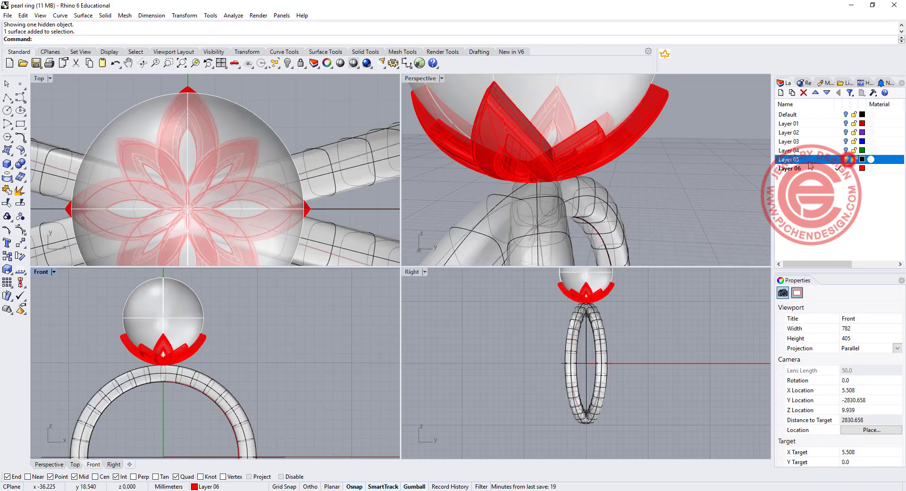
pyautogui.moveTo(238, 330); pyautogui.dragTo(244, 355, button='right')
pyautogui.scroll(4, 182, 348)
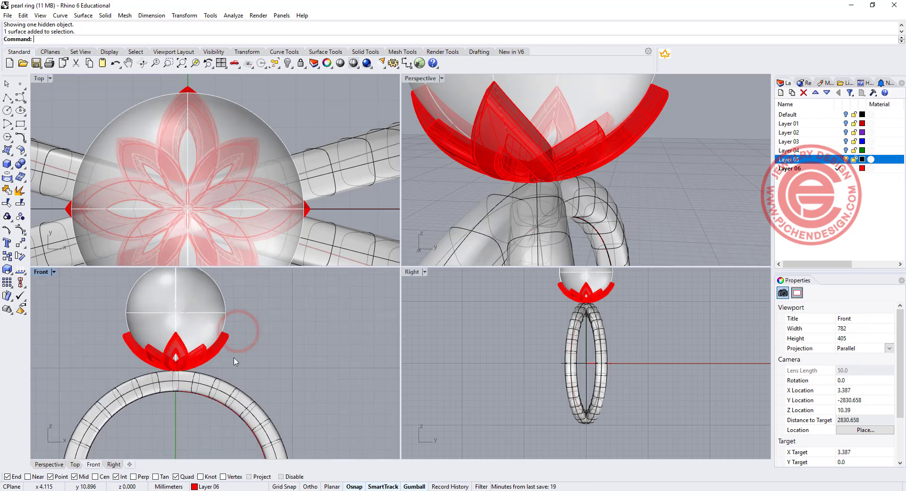
pyautogui.moveTo(247, 358); pyautogui.dragTo(135, 320)
pyautogui.moveTo(175, 295); pyautogui.dragTo(178, 286)
pyautogui.click(304, 377)
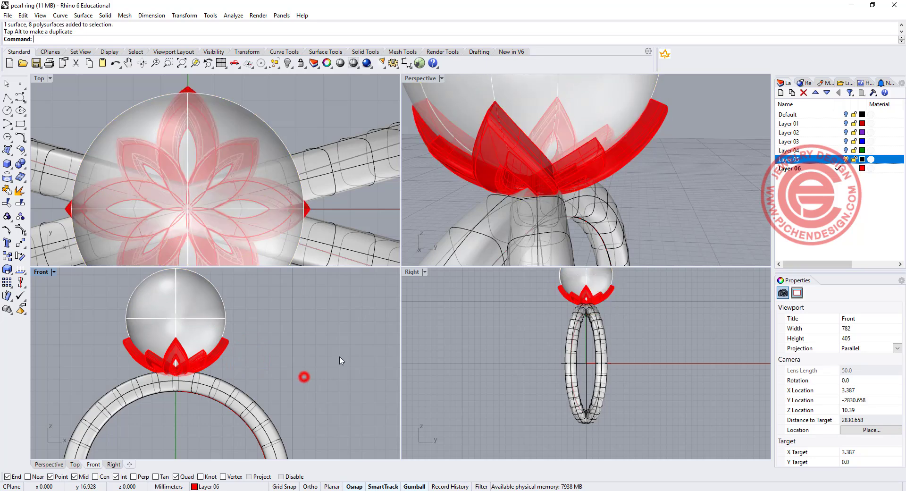
# - Hide the pearl and create a vertical cylinder based at the origin with a 0.4 mm radius and a height of about 6.2 mm
pyautogui.click(276, 137)
pyautogui.click(286, 66)
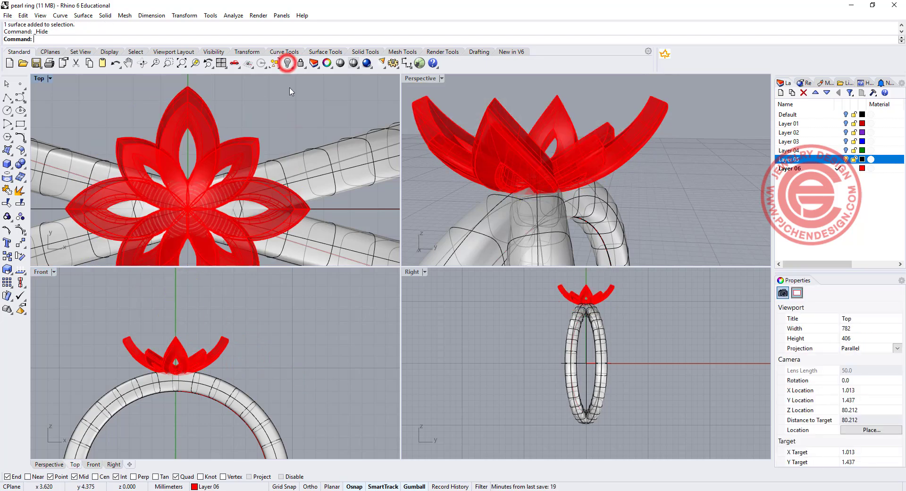
pyautogui.click(9, 164)
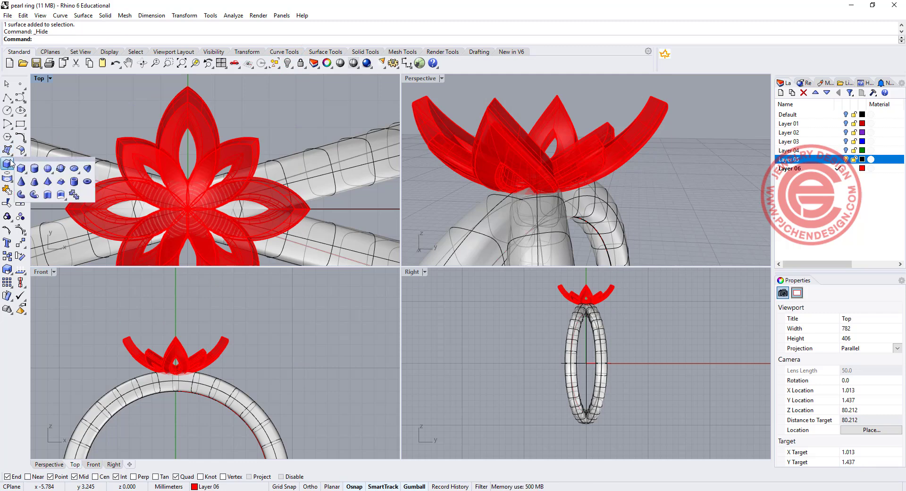
pyautogui.click(35, 168)
pyautogui.write('0')
pyautogui.press('Return')
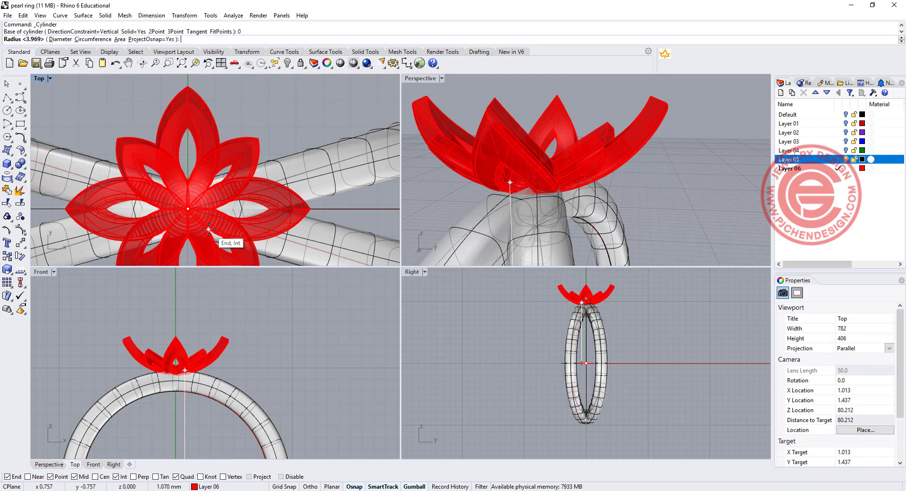
pyautogui.scroll(1, 203, 207)
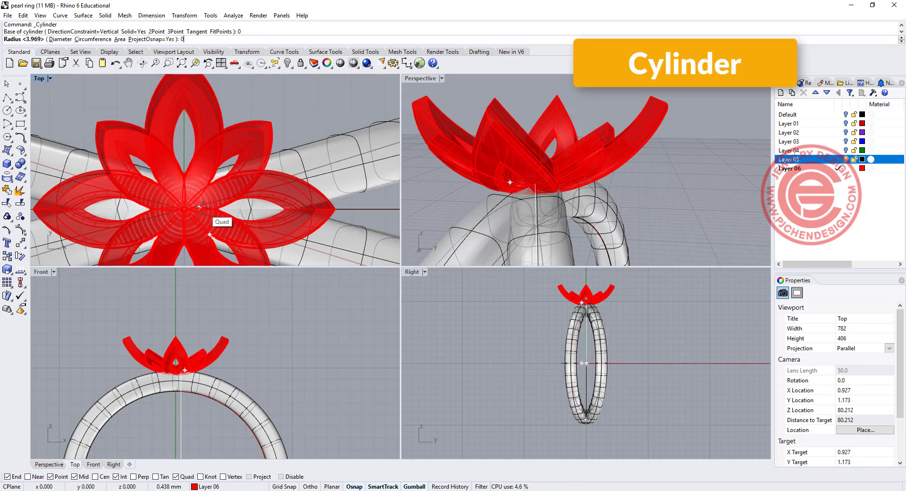
pyautogui.write('0.4')
pyautogui.press('Return')
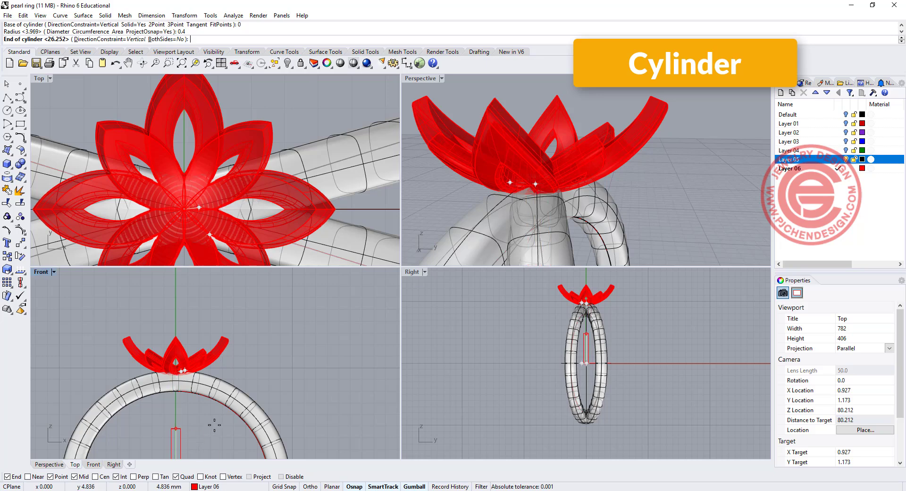
pyautogui.moveTo(208, 428); pyautogui.dragTo(220, 367, button='right')
pyautogui.click(217, 350)
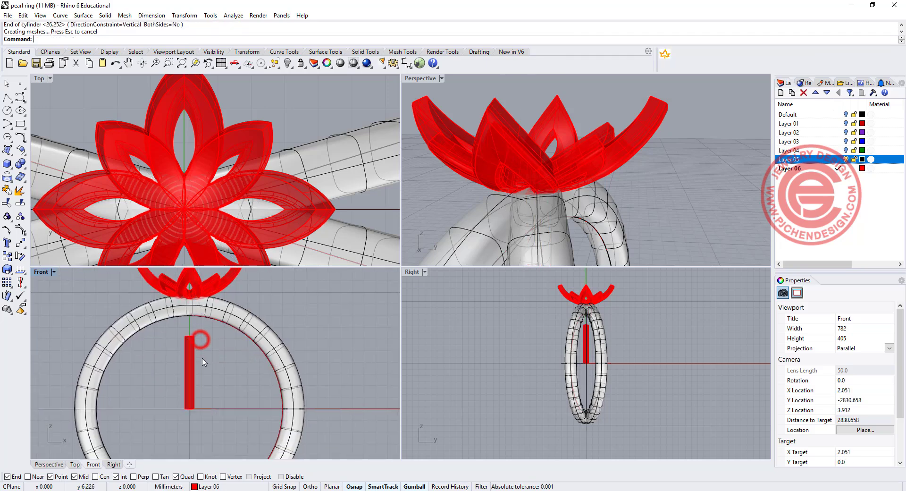
# - Move the cylinder straight up in the Front view so it stands as a post on the center of the leaf setting
pyautogui.scroll(-4, 213, 393)
pyautogui.click(196, 394)
pyautogui.moveTo(196, 393); pyautogui.dragTo(207, 291)
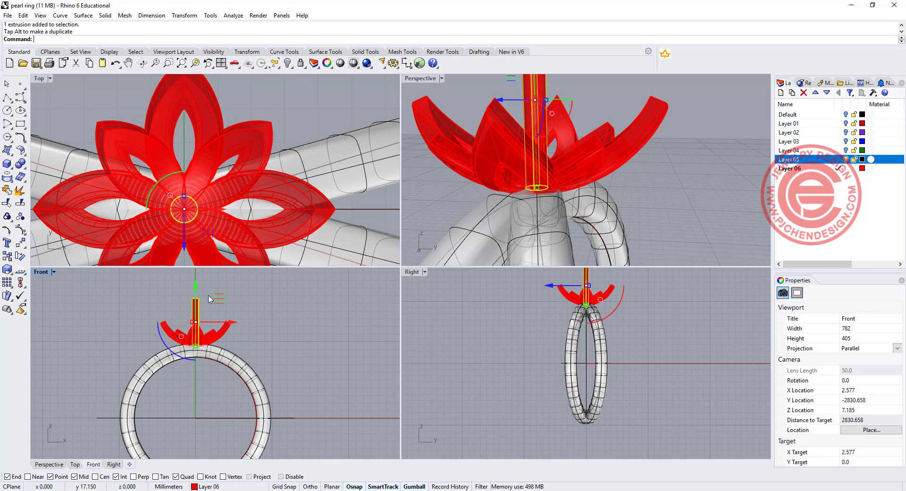
pyautogui.press('Escape')
pyautogui.scroll(3, 212, 313)
pyautogui.moveTo(217, 310); pyautogui.dragTo(223, 329, button='right')
pyautogui.scroll(3, 185, 344)
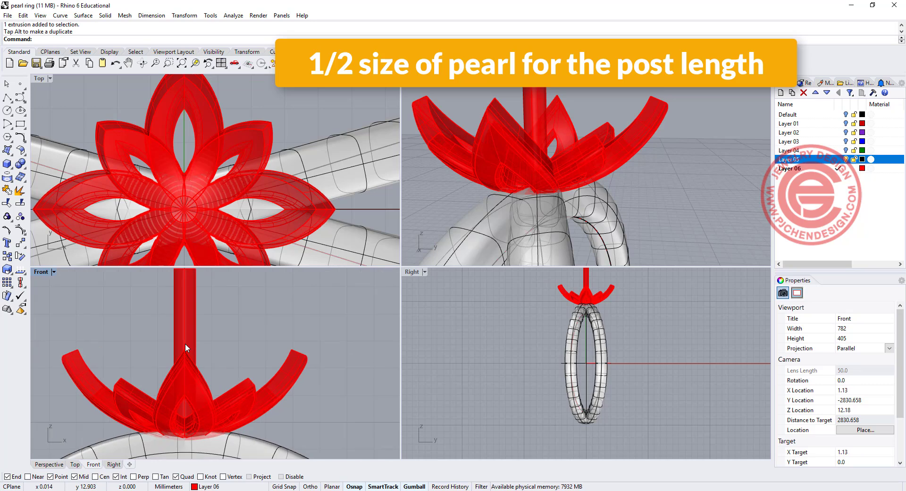
pyautogui.scroll(-4, 240, 343)
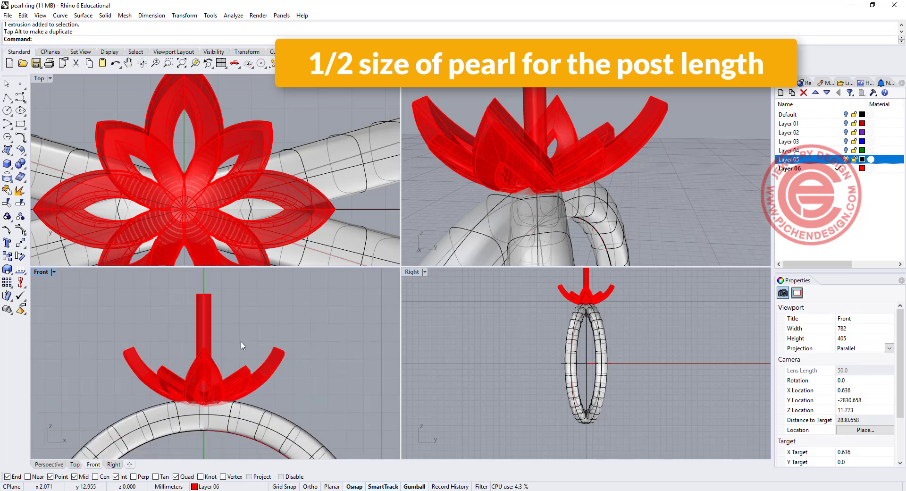
pyautogui.moveTo(247, 337); pyautogui.dragTo(253, 348, button='right')
# - Unhide the pearl over the post and maximize the Perspective view of the ring
pyautogui.moveTo(523, 173); pyautogui.dragTo(600, 180, button='right')
pyautogui.scroll(-6, 598, 181)
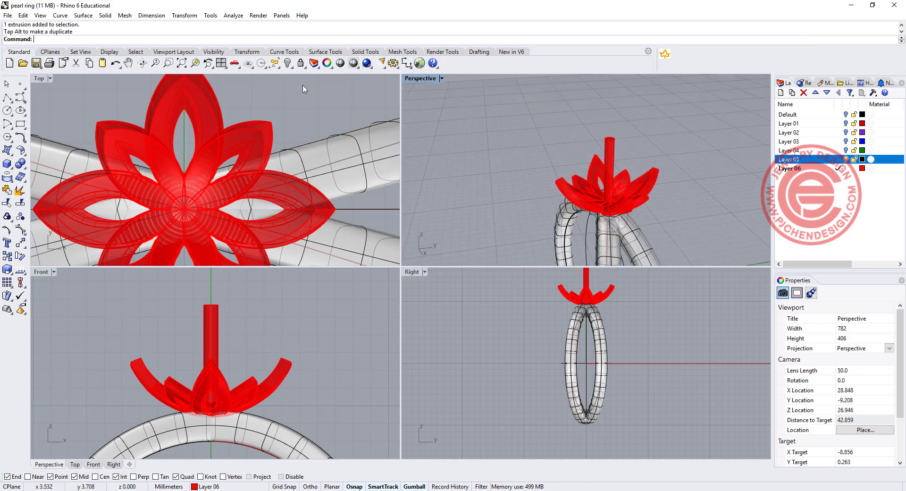
pyautogui.click(293, 66)
pyautogui.doubleClick(415, 78)
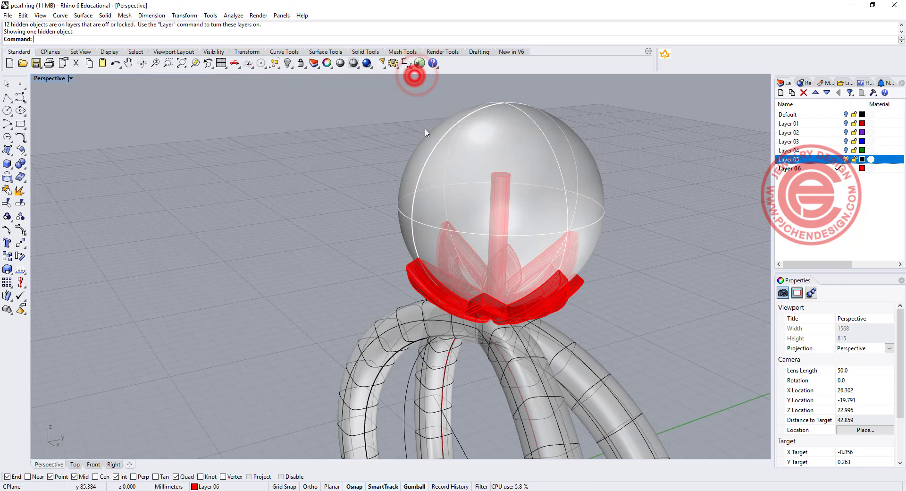
pyautogui.keyDown('shift'); pyautogui.moveTo(500, 282); pyautogui.dragTo(339, 197, button='right'); pyautogui.keyUp('shift')
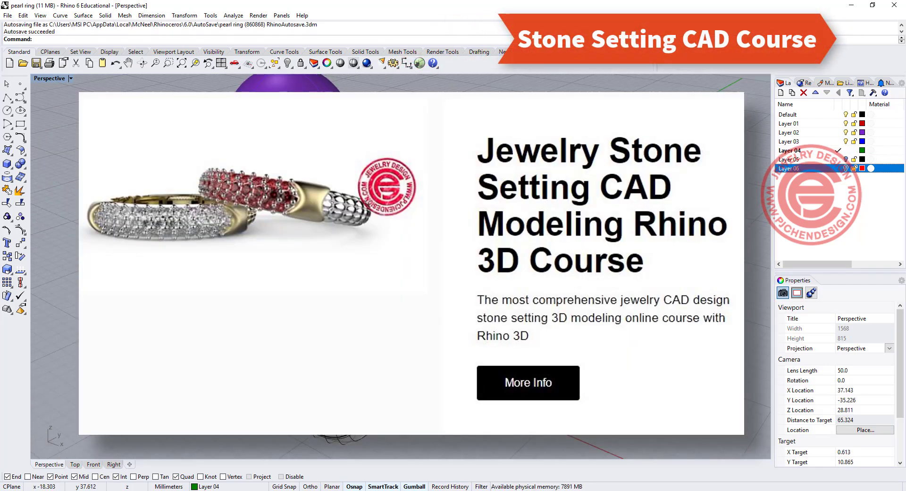
pyautogui.moveTo(411, 265); pyautogui.dragTo(372, 278, button='right')
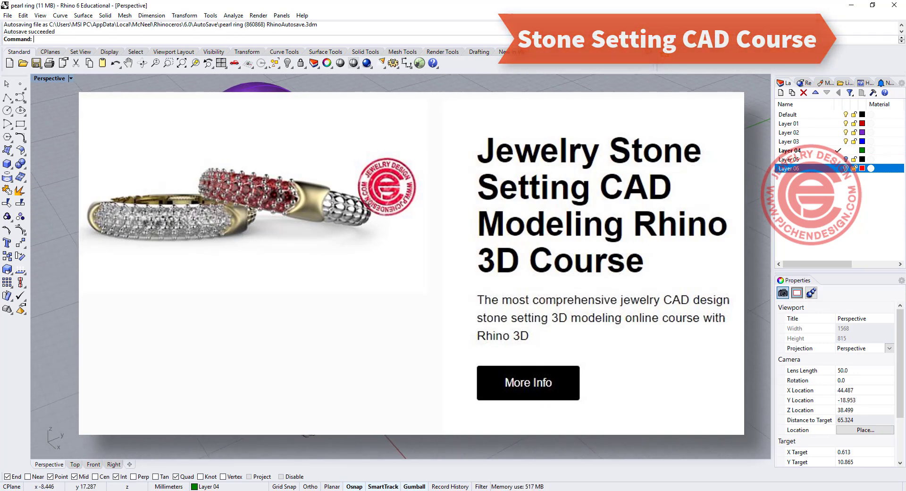